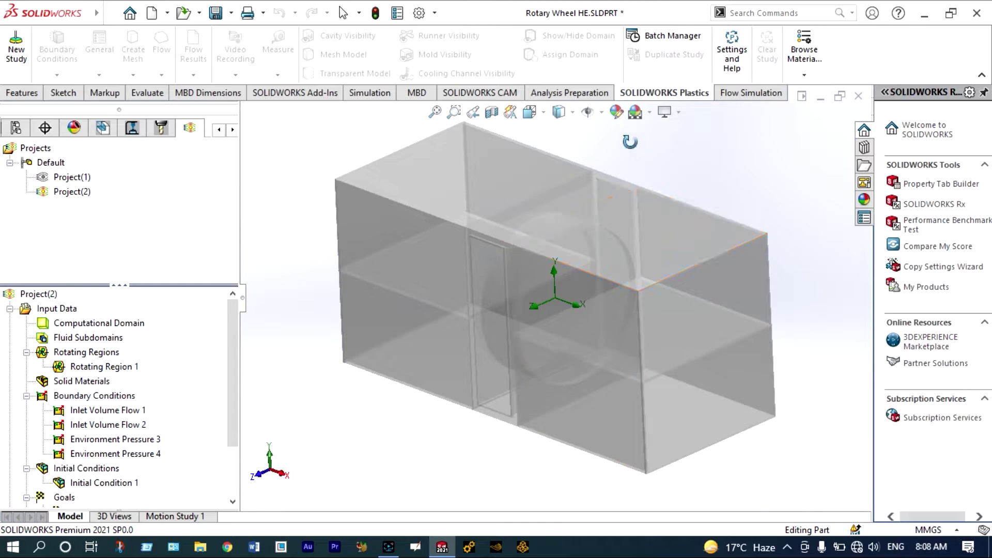
Inspect the rotary wheel housing's interior with a section view on the Front Plane and restore the full model display
{"action": "left_click", "coordinate": [494, 121]}
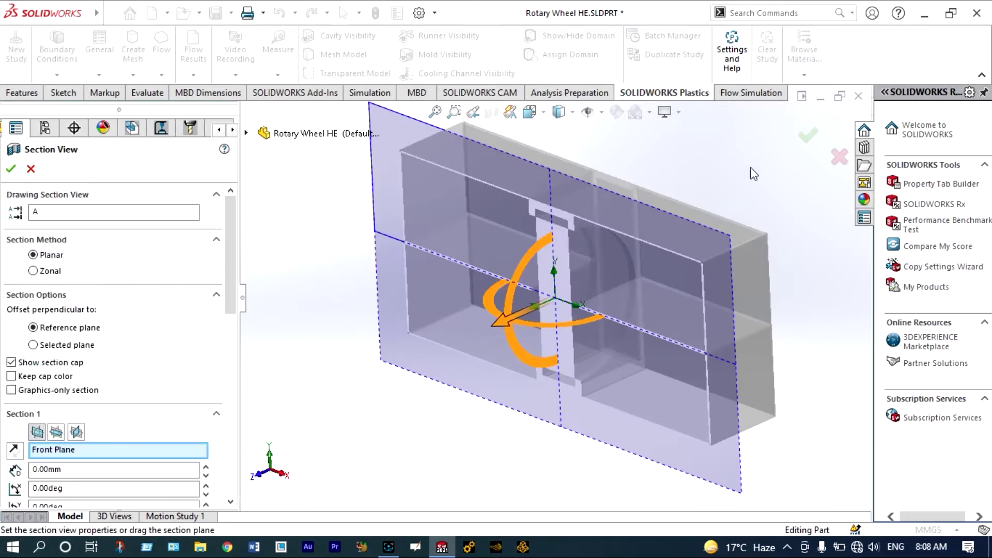
{"action": "left_click", "coordinate": [807, 135]}
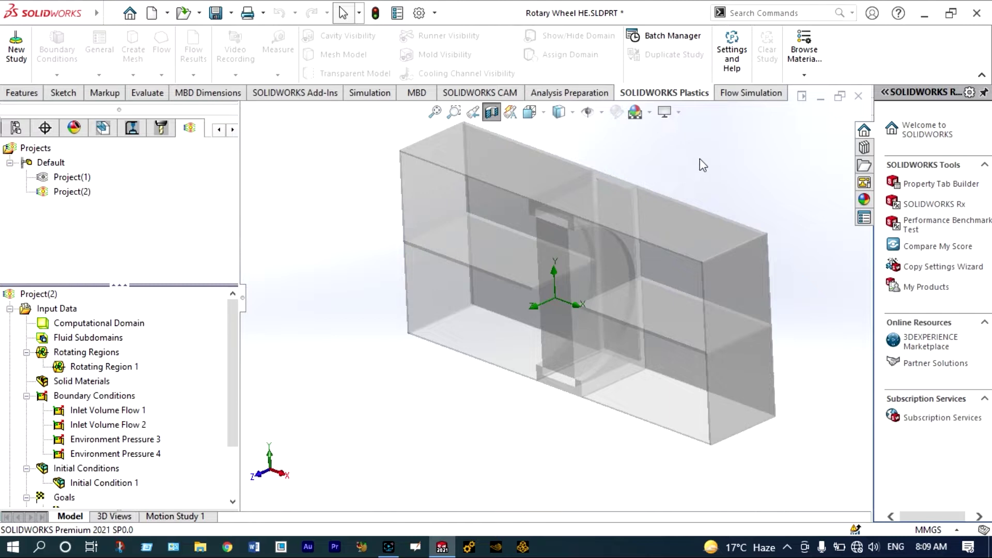
{"action": "left_click", "coordinate": [752, 93]}
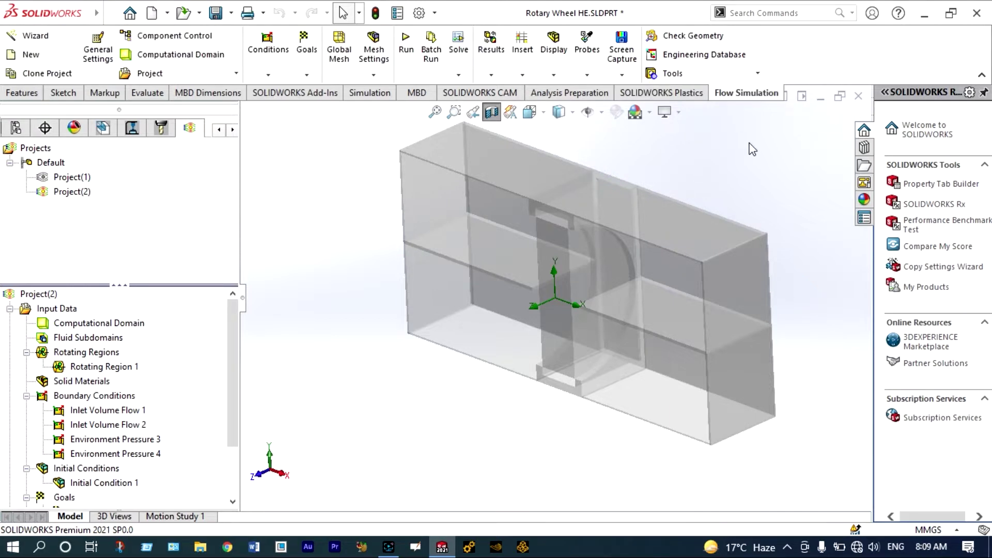
{"action": "left_click", "coordinate": [491, 113]}
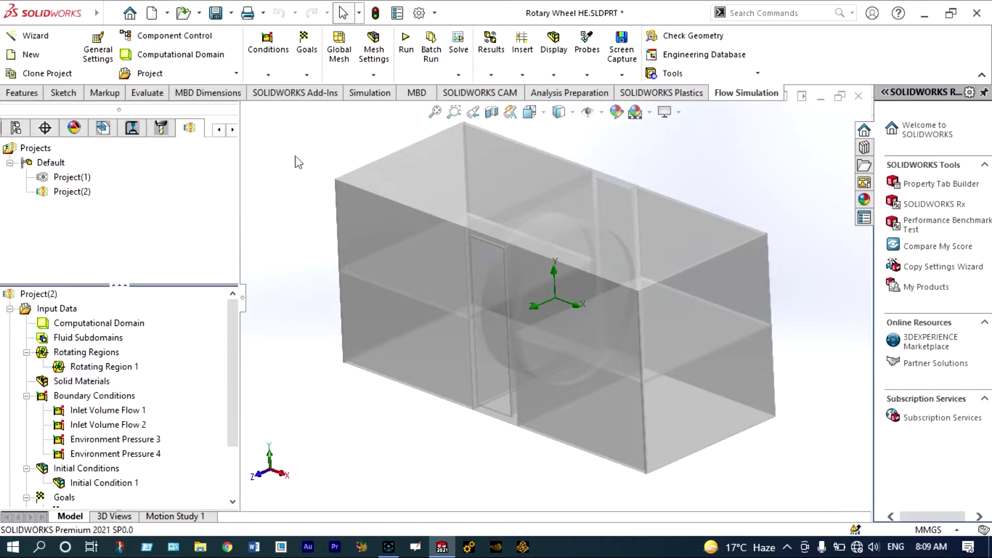
Start a new flow project in the default configuration, using the SI unit system with temperature in °C
{"action": "left_click", "coordinate": [45, 39]}
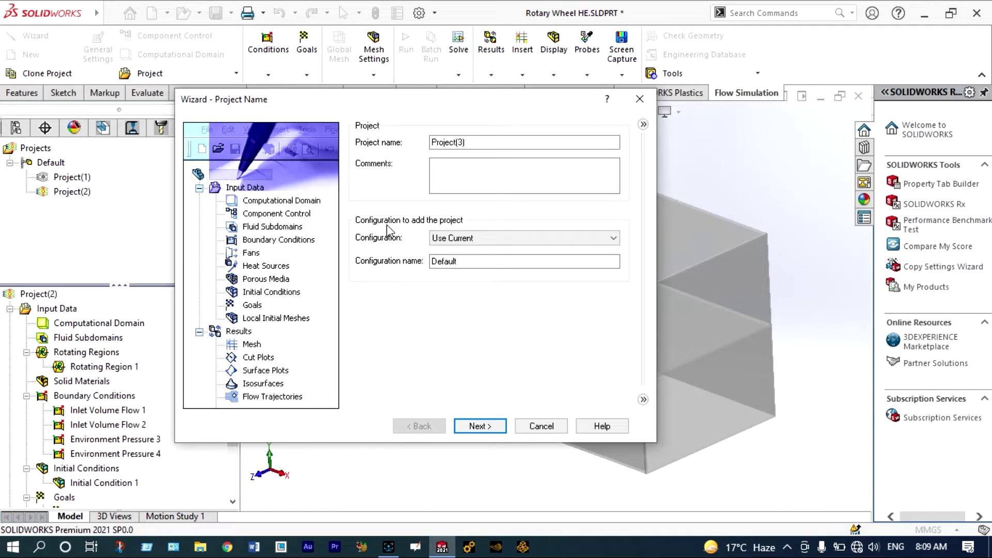
{"action": "left_click", "coordinate": [489, 427]}
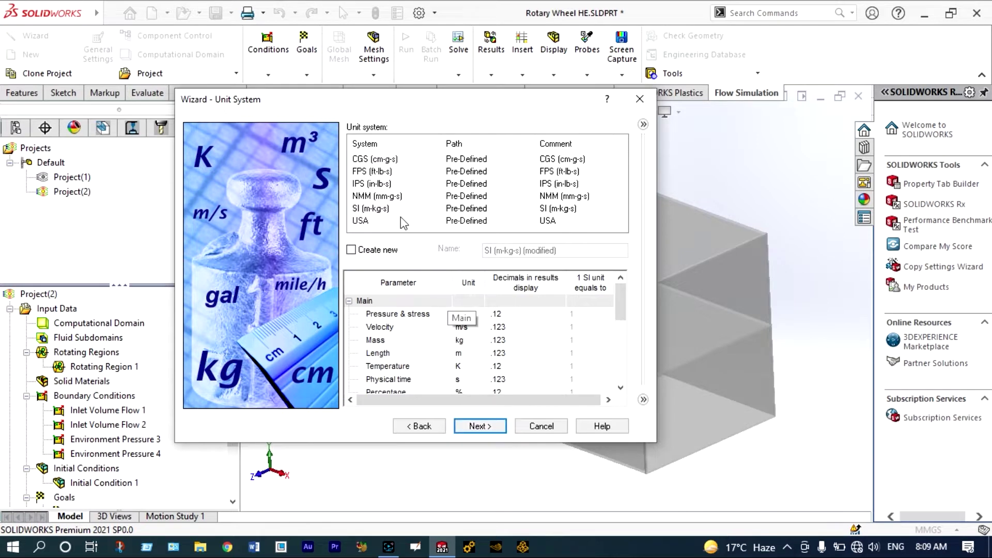
{"action": "left_click", "coordinate": [388, 209]}
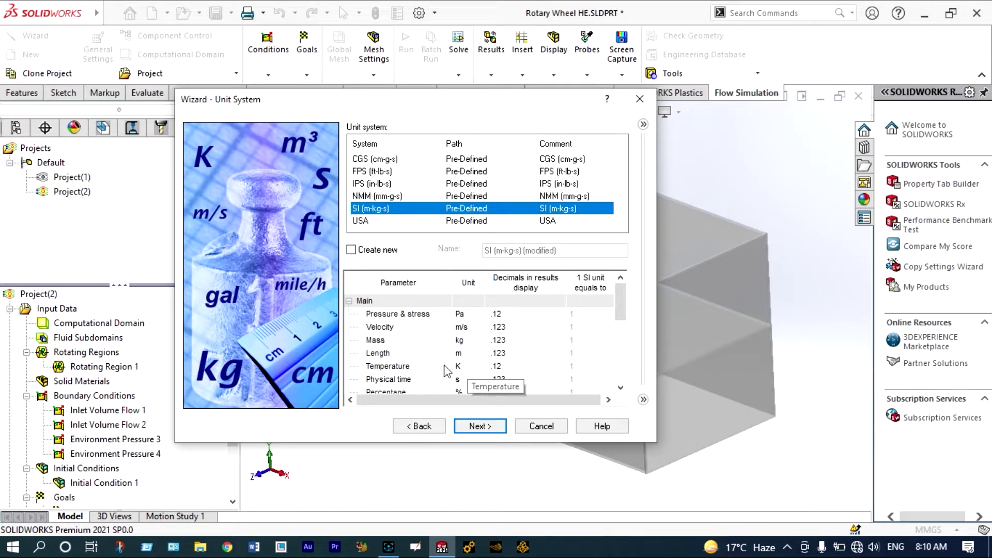
{"action": "left_click", "coordinate": [478, 366]}
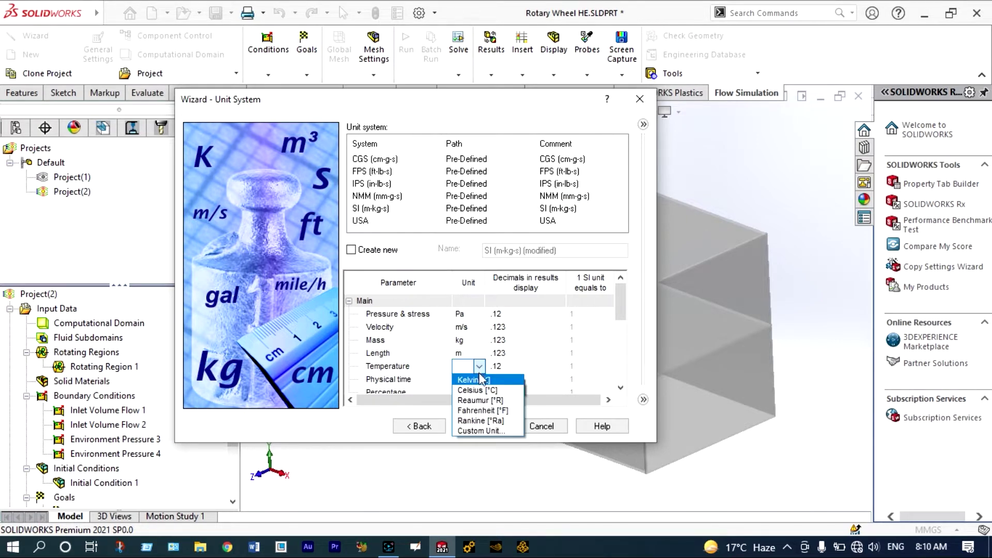
{"action": "left_click", "coordinate": [479, 390]}
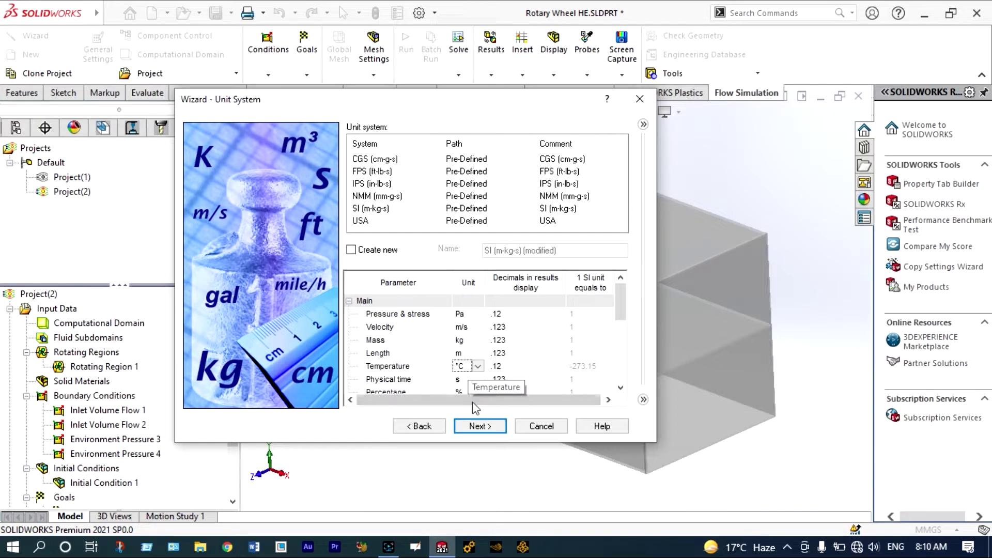
{"action": "left_click", "coordinate": [474, 427]}
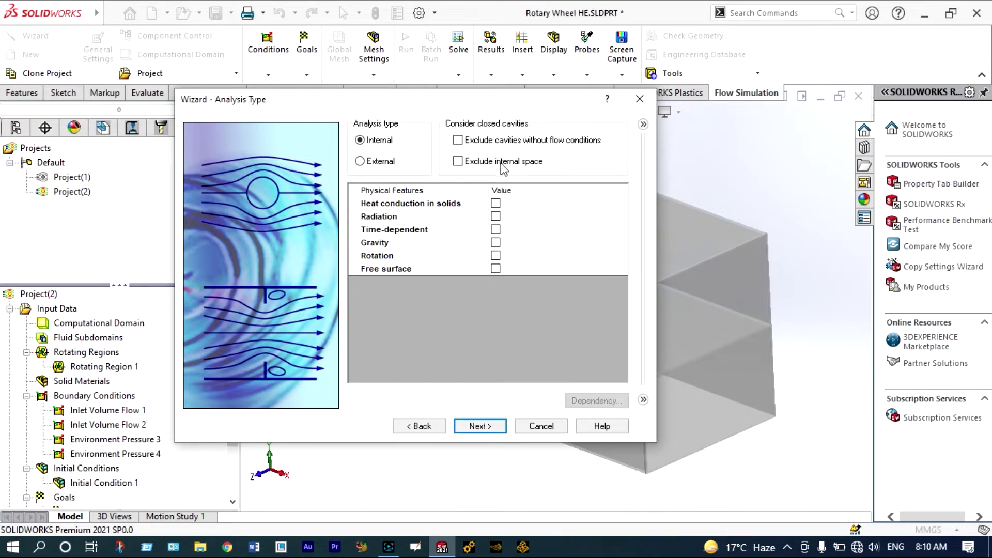
Enable heat conduction in solids and gravity for the internal analysis
{"action": "left_click", "coordinate": [496, 204]}
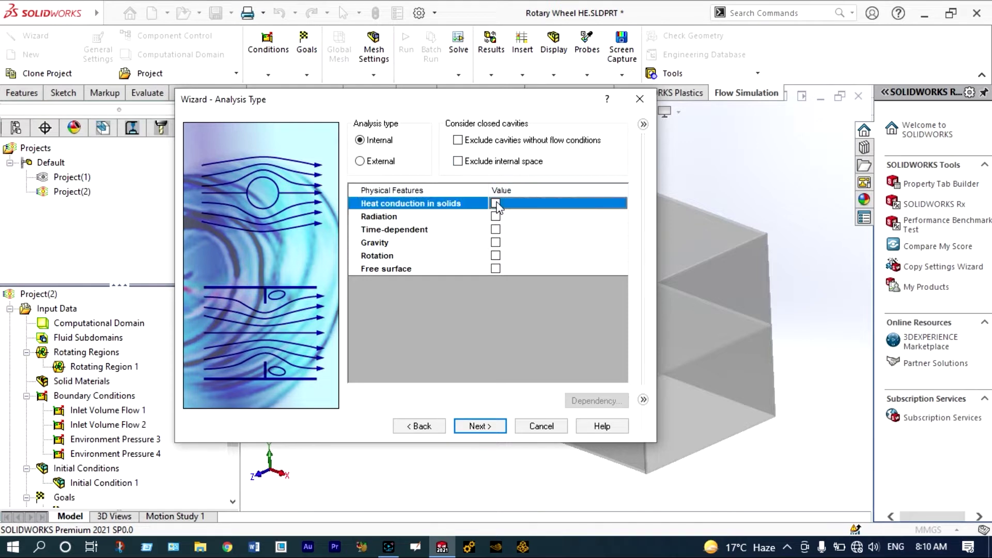
{"action": "left_click", "coordinate": [496, 257]}
{"action": "left_click", "coordinate": [496, 256]}
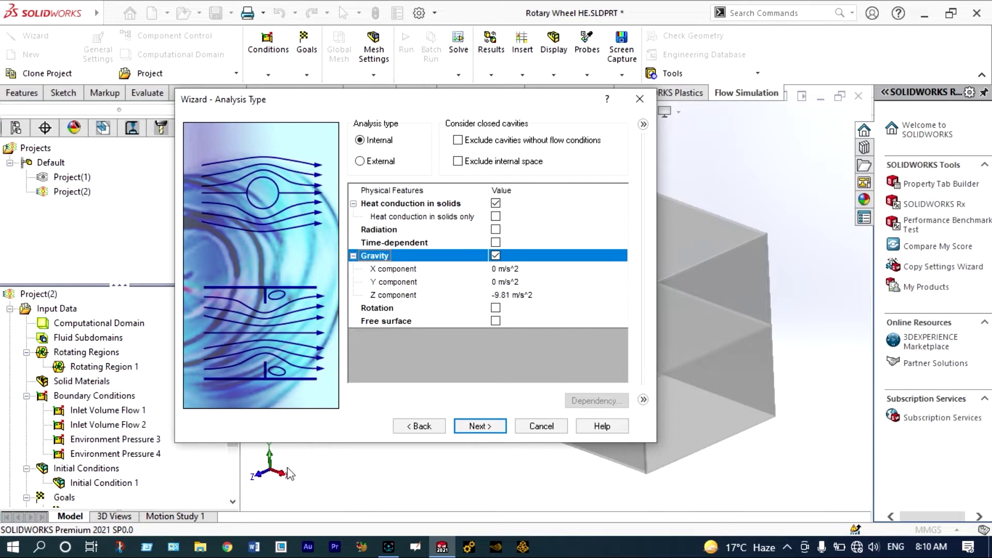
Set gravity's Y component to -9.81 m/s^2, clear the Z component and accept the analysis type
{"action": "left_click", "coordinate": [496, 283]}
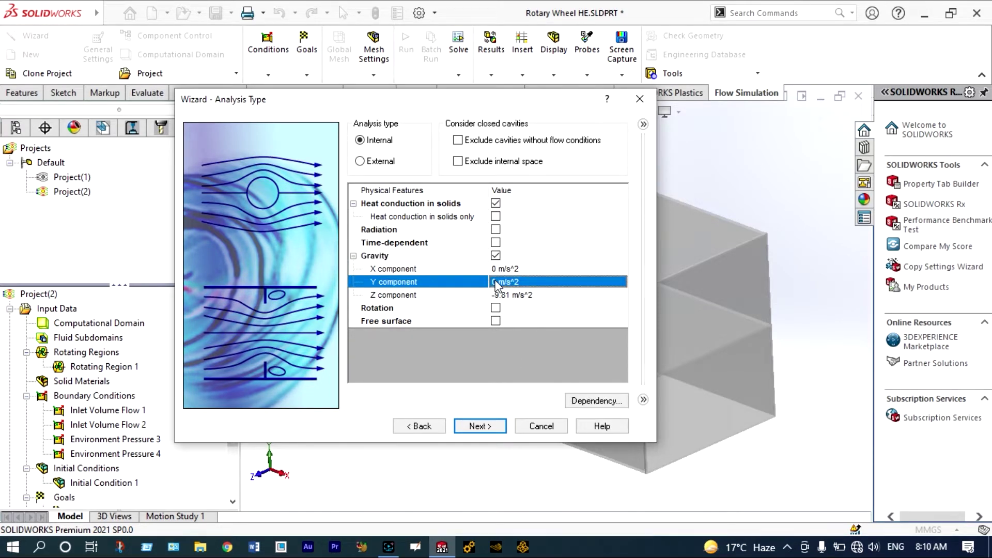
{"action": "type", "text": "-9"}
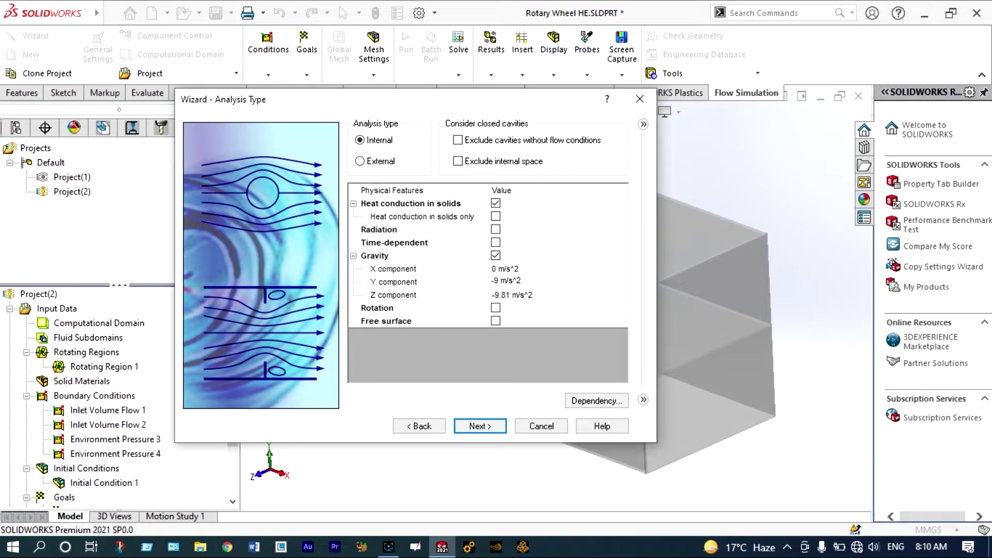
{"action": "type", "text": ".81"}
{"action": "left_click", "coordinate": [512, 295]}
{"action": "key", "text": "BackSpace"}
{"action": "key", "text": "BackSpace"}
{"action": "key", "text": "BackSpace"}
{"action": "key", "text": "BackSpace"}
{"action": "key", "text": "BackSpace"}
{"action": "left_click", "coordinate": [490, 428]}
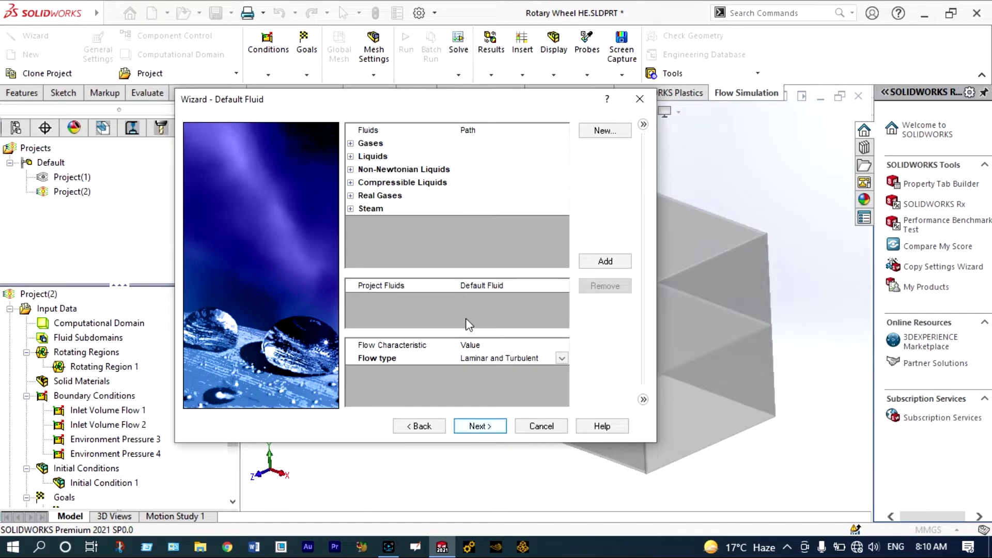
Add Air from the predefined gases as the project's default fluid
{"action": "left_click", "coordinate": [350, 143]}
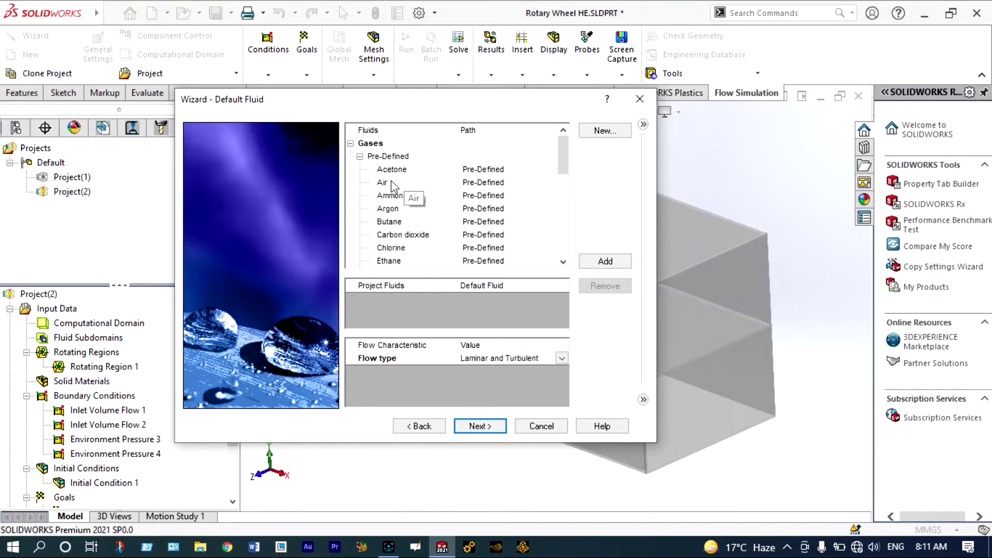
{"action": "double_click", "coordinate": [393, 183]}
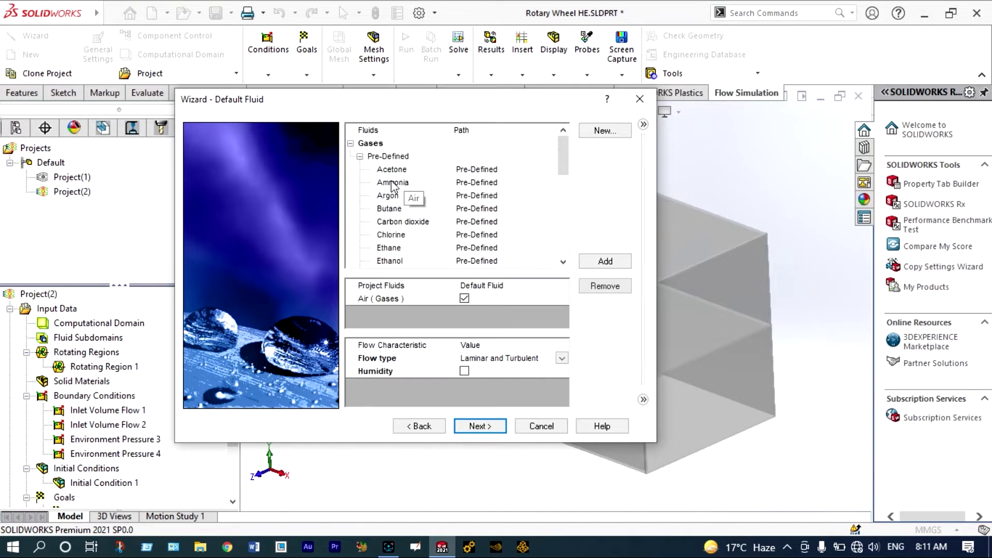
{"action": "left_click", "coordinate": [490, 427]}
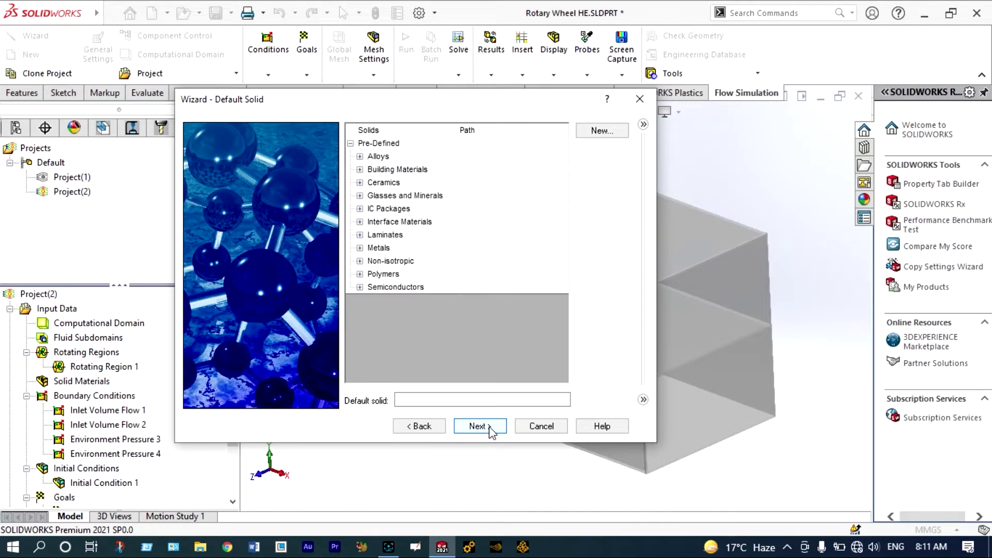
Choose the alloy Aluminum 6061 as the default solid and accept the adiabatic wall conditions with zero roughness
{"action": "left_click", "coordinate": [360, 156]}
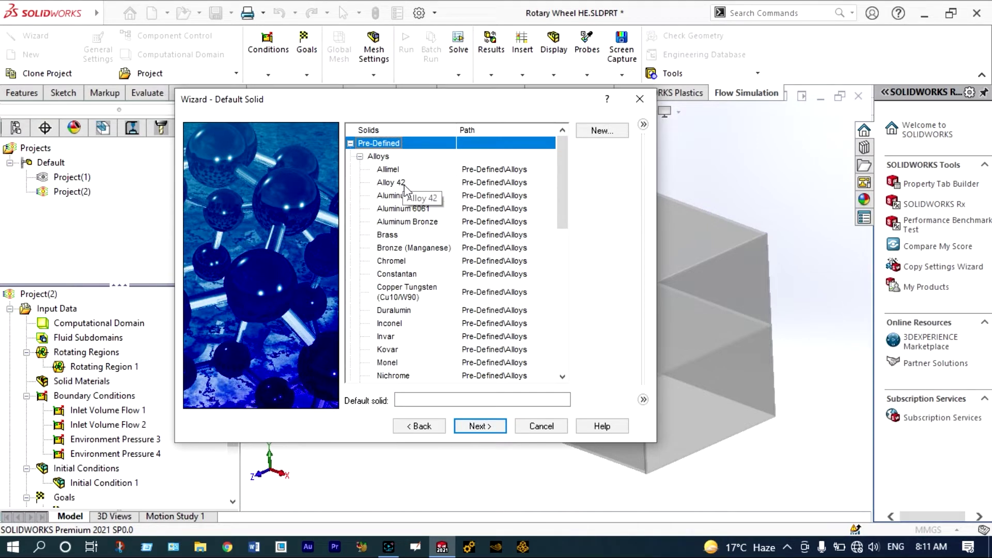
{"action": "left_click", "coordinate": [427, 209]}
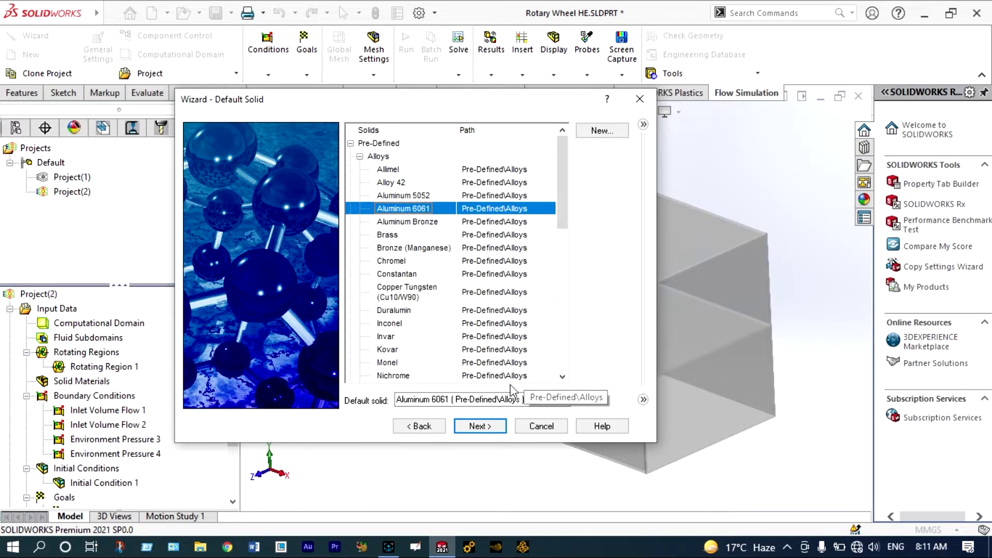
{"action": "left_click", "coordinate": [480, 427]}
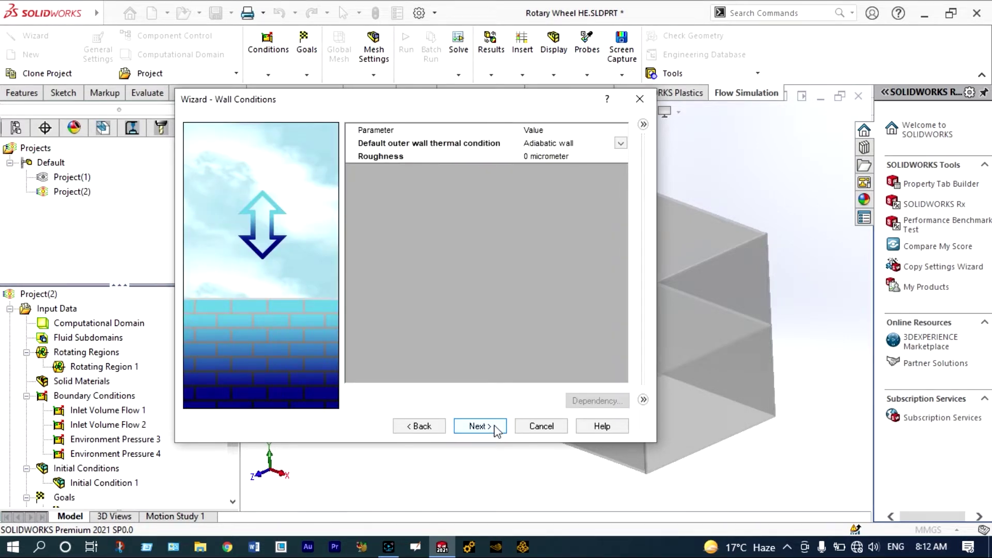
{"action": "left_click", "coordinate": [480, 426]}
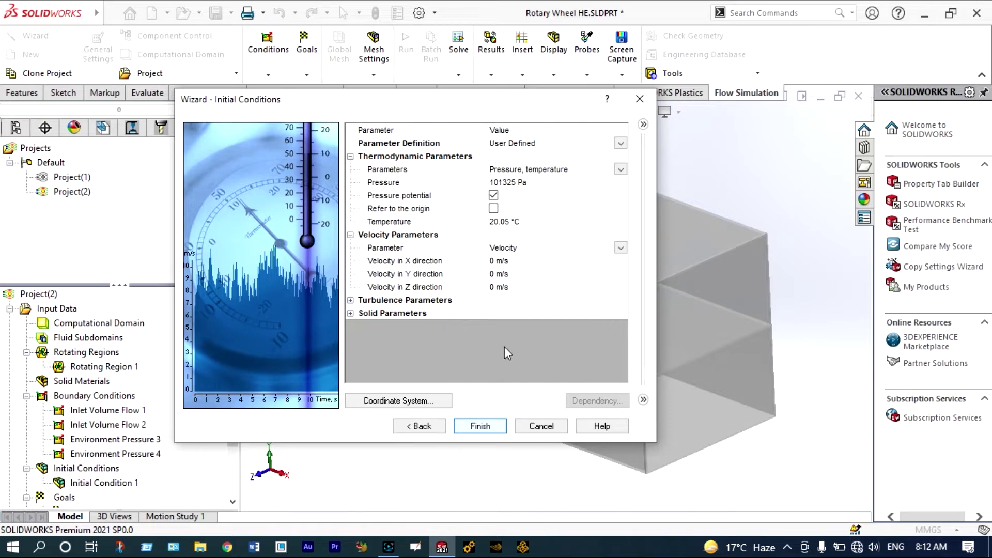
Set both the initial fluid temperature and the initial solid temperature to 20 °C and finish the project setup
{"action": "left_click", "coordinate": [513, 227]}
{"action": "left_click", "coordinate": [513, 222]}
{"action": "key", "text": "BackSpace"}
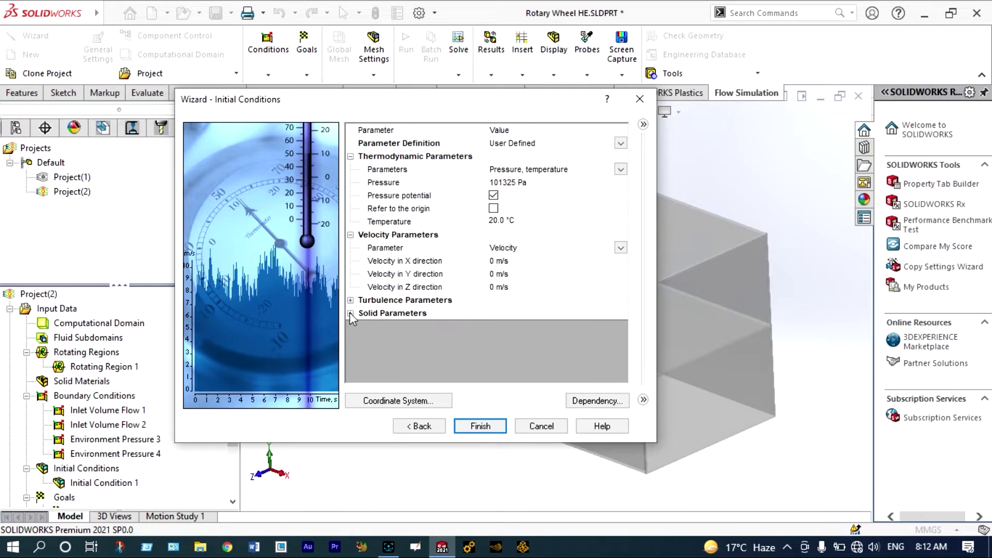
{"action": "left_click", "coordinate": [351, 313]}
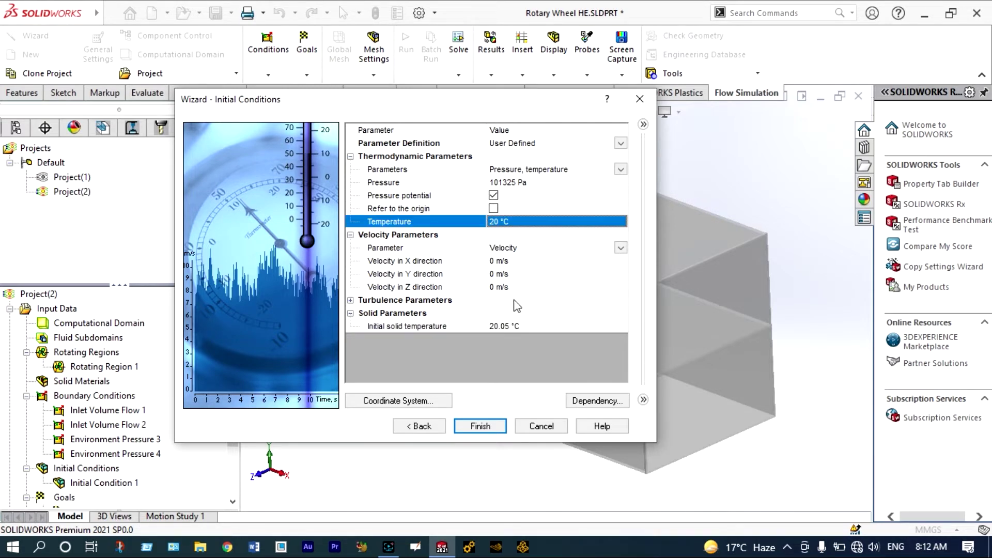
{"action": "left_click", "coordinate": [509, 326]}
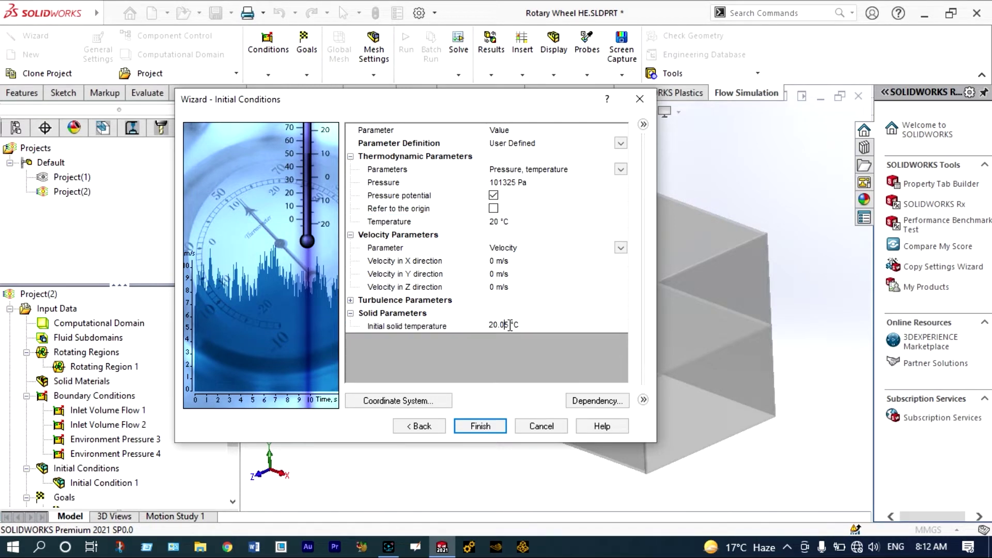
{"action": "key", "text": "BackSpace"}
{"action": "left_click", "coordinate": [486, 426]}
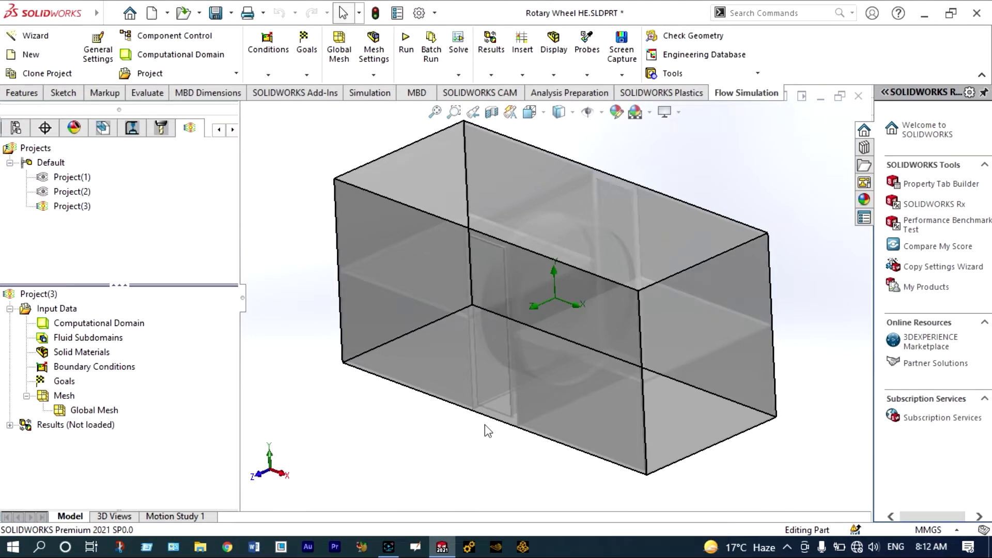
Hide the computational domain and enable Rotation with type Local region(s) (Averaging) in the project's general settings
{"action": "left_click", "coordinate": [129, 326]}
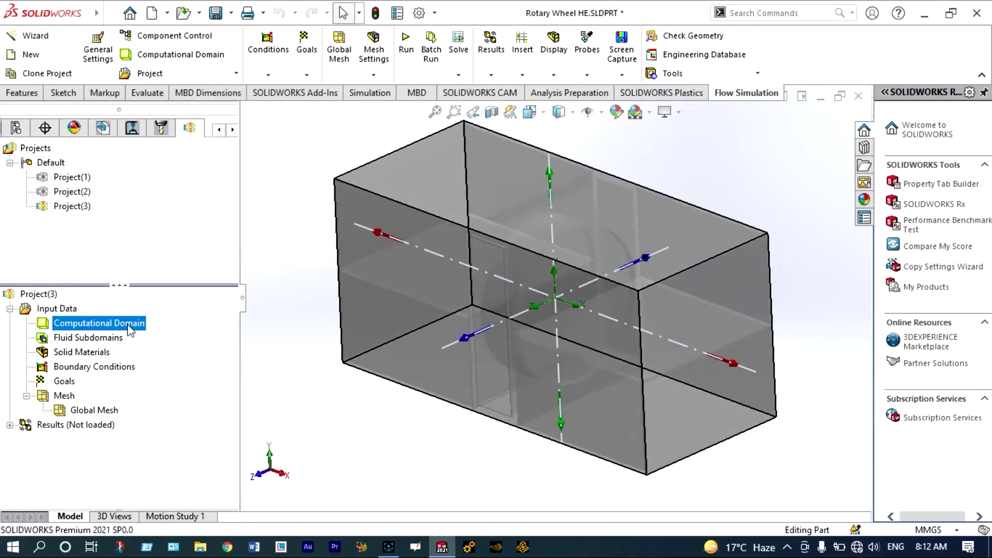
{"action": "left_click", "coordinate": [287, 294]}
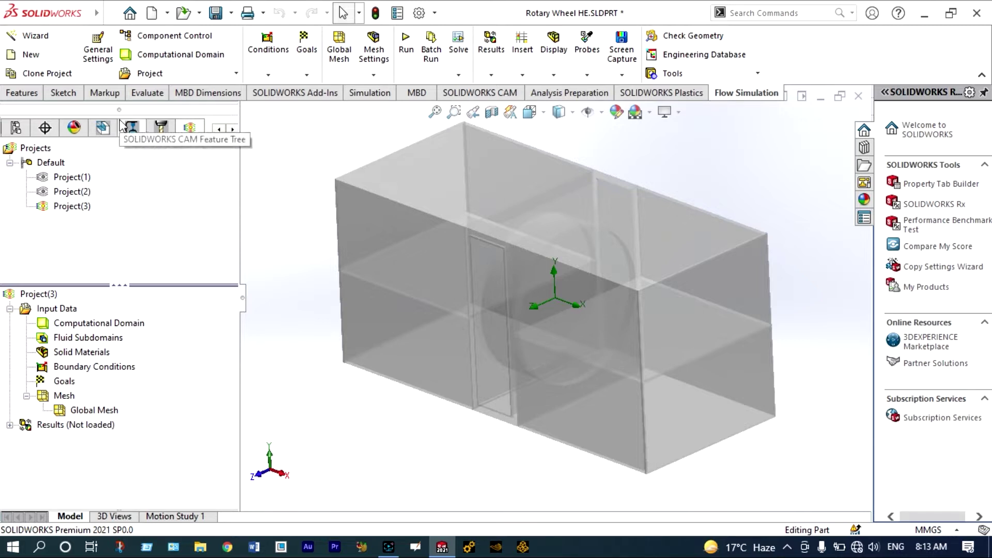
{"action": "left_click", "coordinate": [102, 73]}
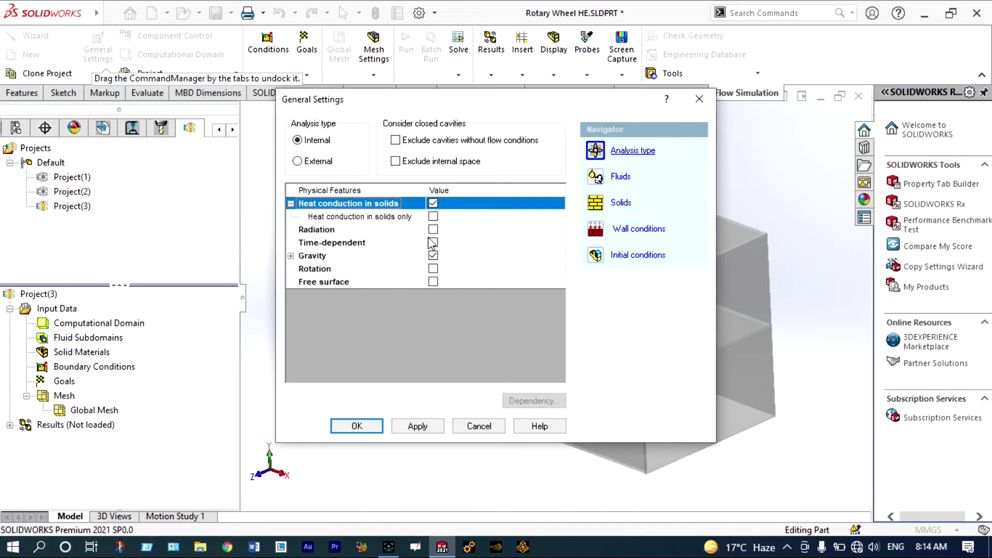
{"action": "left_click", "coordinate": [433, 269]}
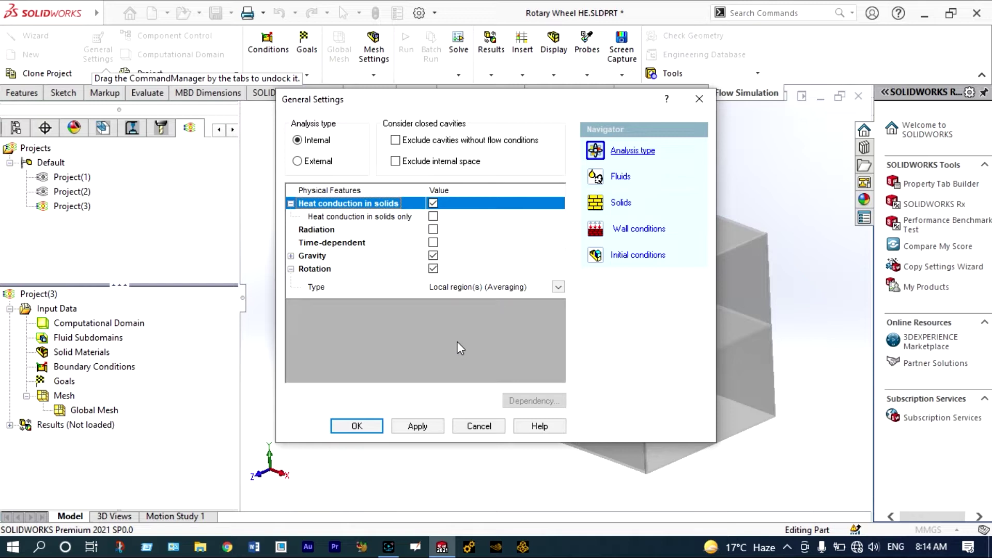
{"action": "key", "text": "Return"}
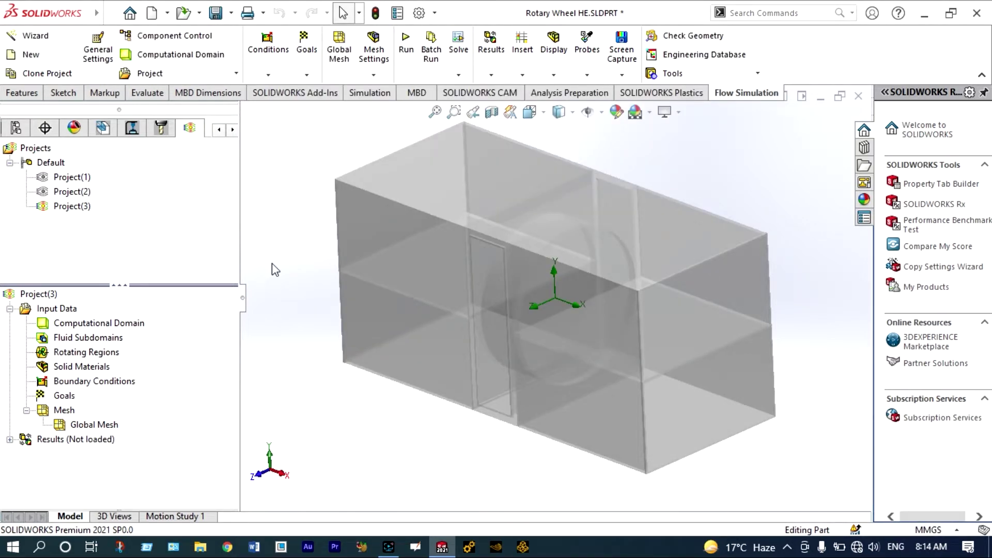
Add an initial condition to the Fan Dummy Space body with its solid component disabled
{"action": "left_click", "coordinate": [284, 77]}
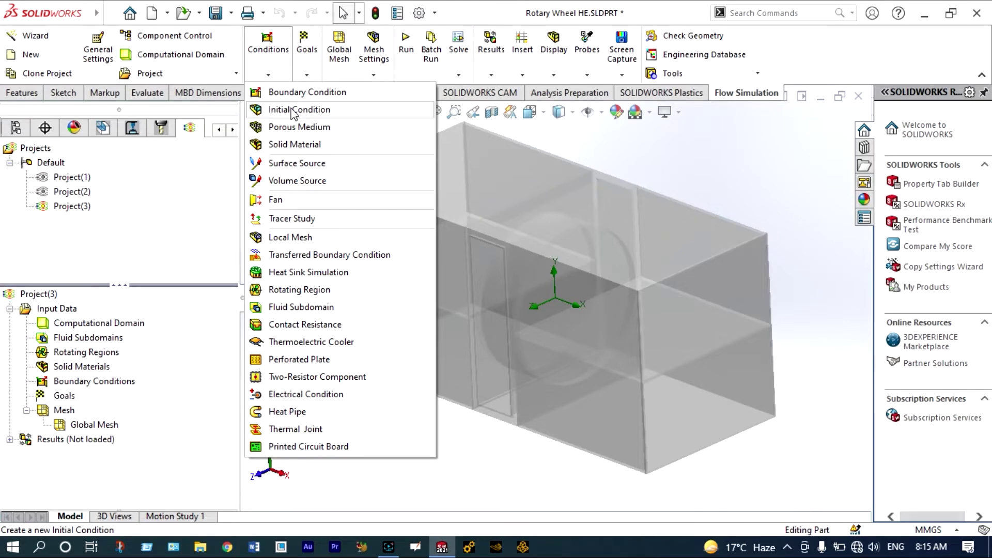
{"action": "left_click", "coordinate": [292, 110]}
{"action": "left_click", "coordinate": [315, 268]}
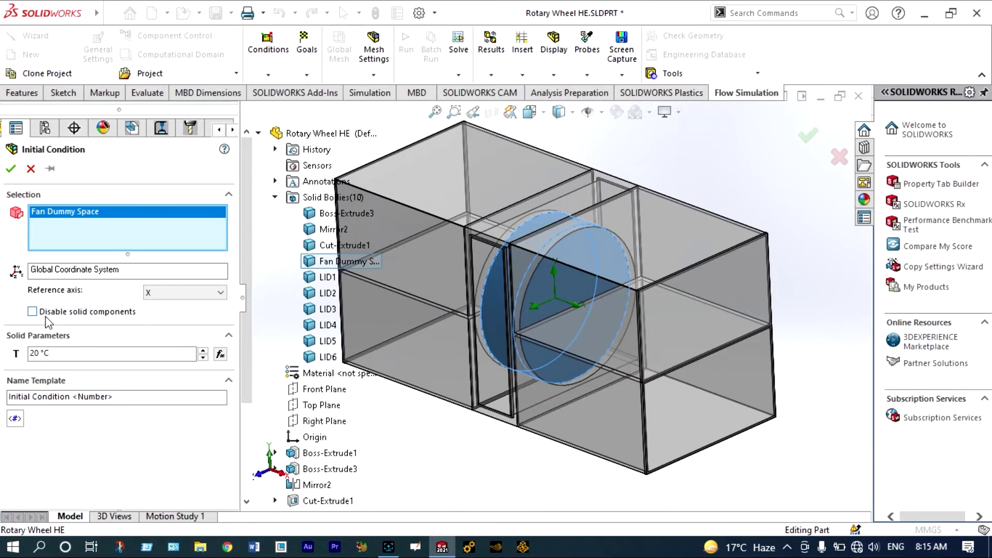
{"action": "left_click", "coordinate": [32, 311]}
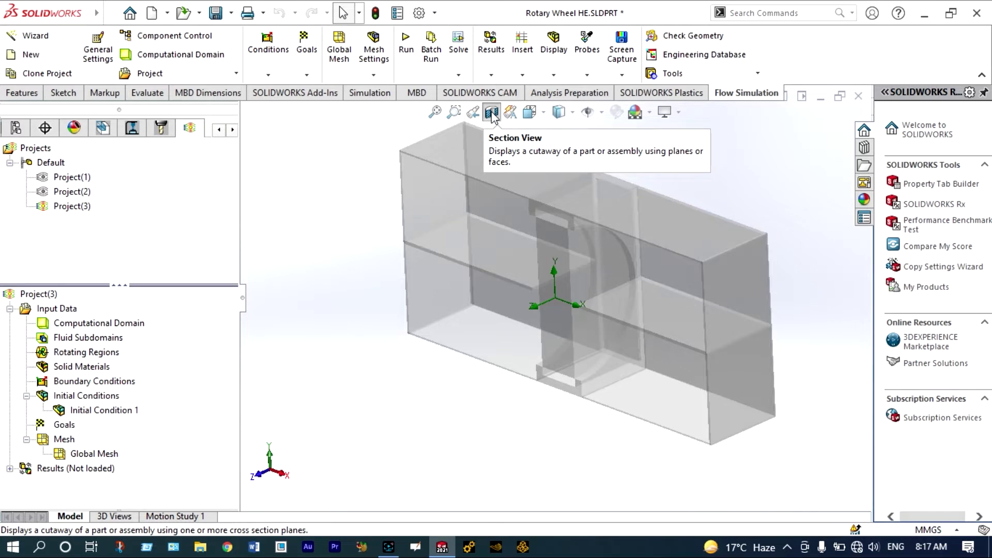
Section the housing lengthwise through its middle to expose the interior
{"action": "left_click", "coordinate": [492, 114]}
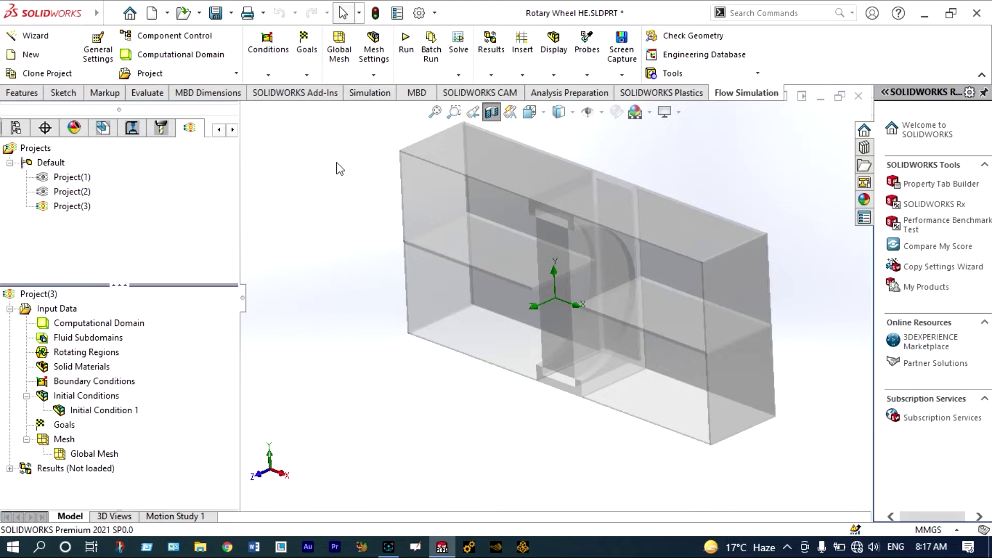
Turn off the section view and insert a rotating region on the Fan Dummy Space body with an angular velocity of 10 rad/s
{"action": "left_click", "coordinate": [492, 113]}
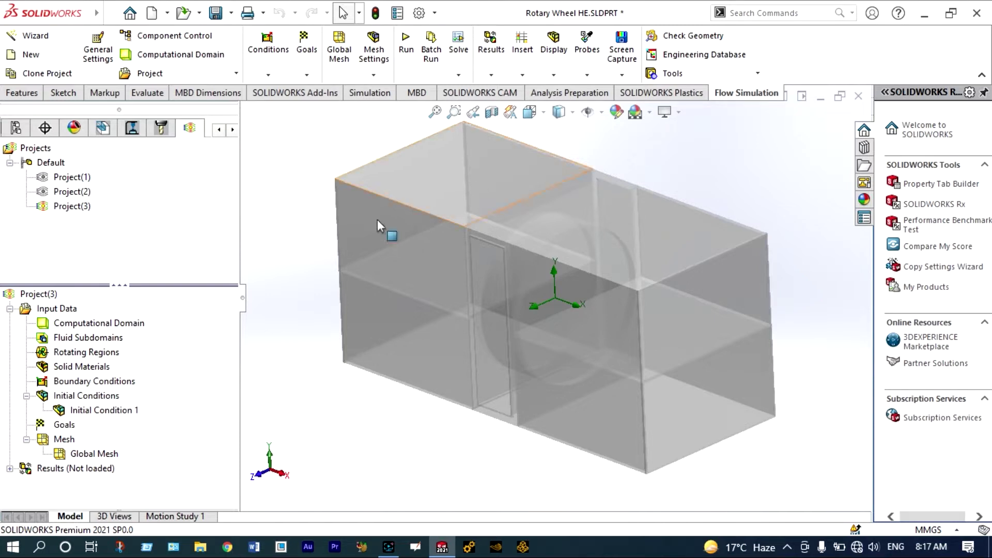
{"action": "right_click", "coordinate": [106, 358]}
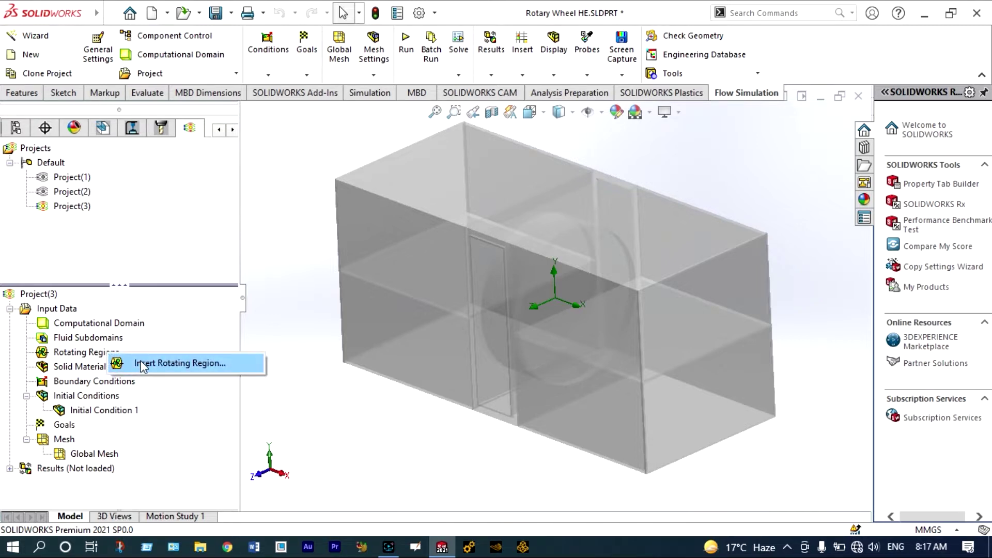
{"action": "left_click", "coordinate": [141, 364]}
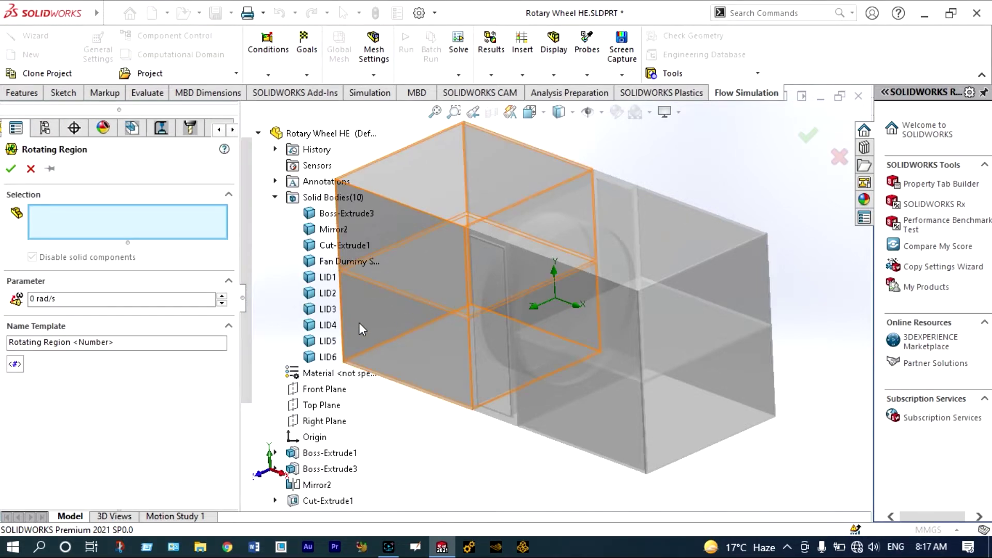
{"action": "left_click", "coordinate": [312, 264]}
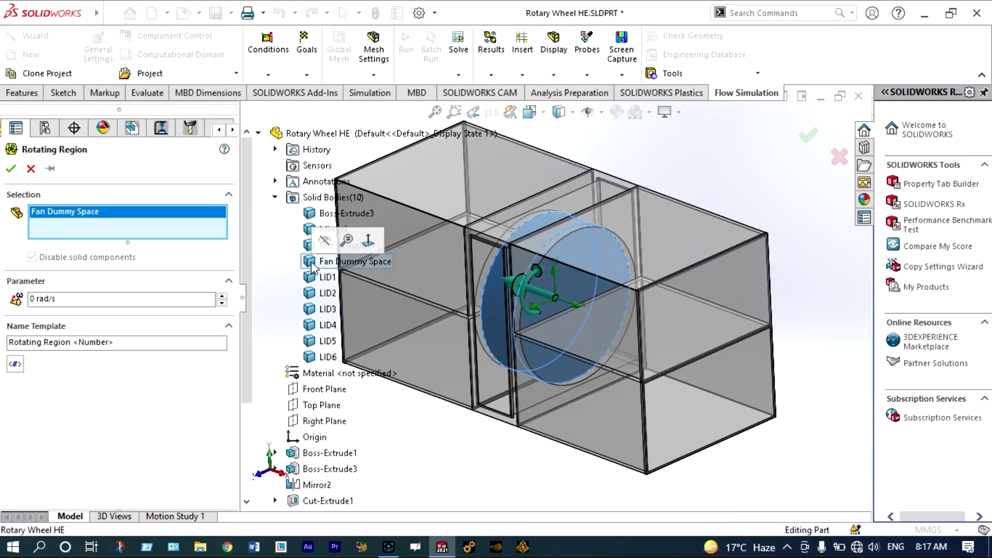
{"action": "left_click", "coordinate": [30, 298]}
{"action": "type", "text": "10"}
{"action": "left_click", "coordinate": [11, 169]}
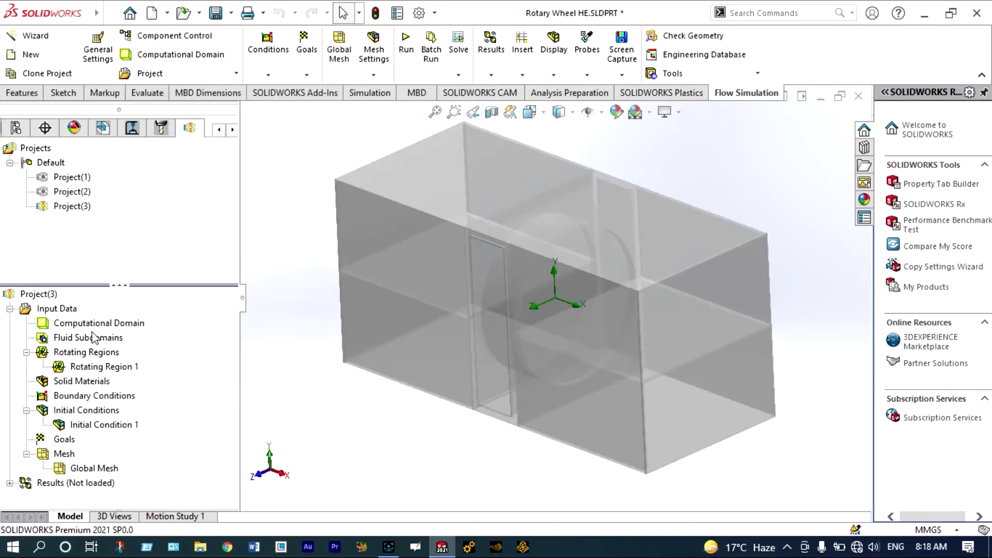
Section the model along the Front Plane to expose the inner faces of the lids
{"action": "left_click", "coordinate": [108, 398]}
{"action": "key", "text": "Escape"}
{"action": "left_click", "coordinate": [494, 114]}
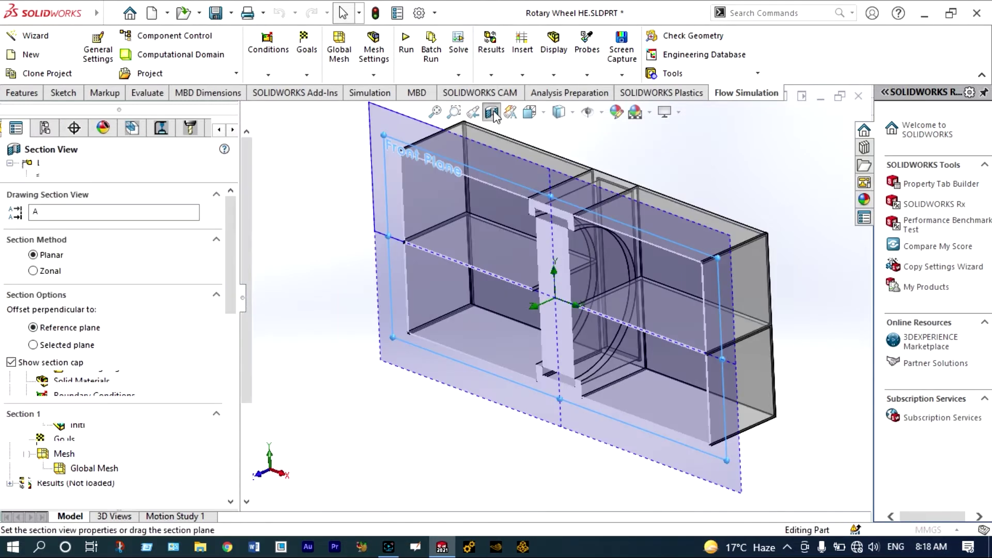
{"action": "left_click", "coordinate": [10, 169]}
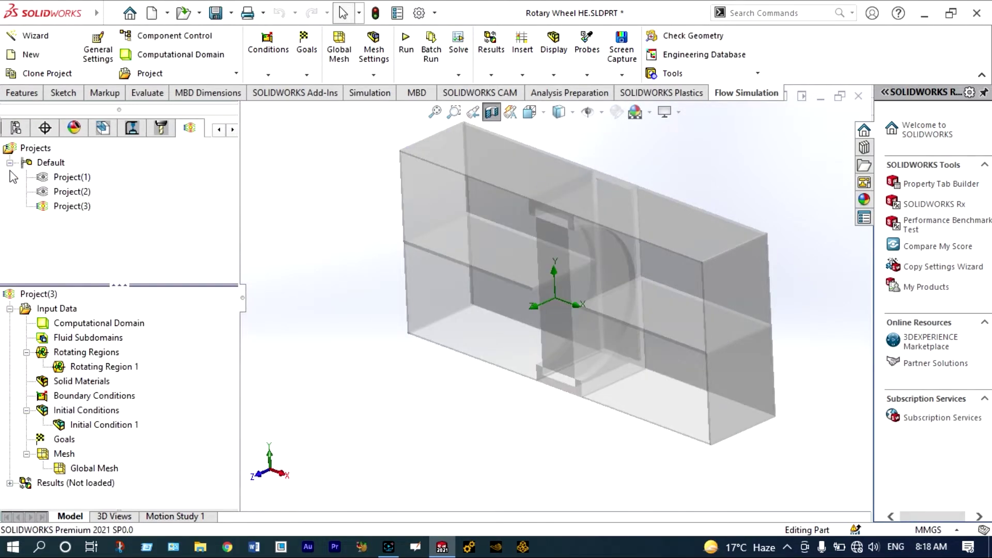
Add an Inlet Velocity boundary condition of 0.5 m/s at 20 °C on the inner face of LID3
{"action": "right_click", "coordinate": [123, 395]}
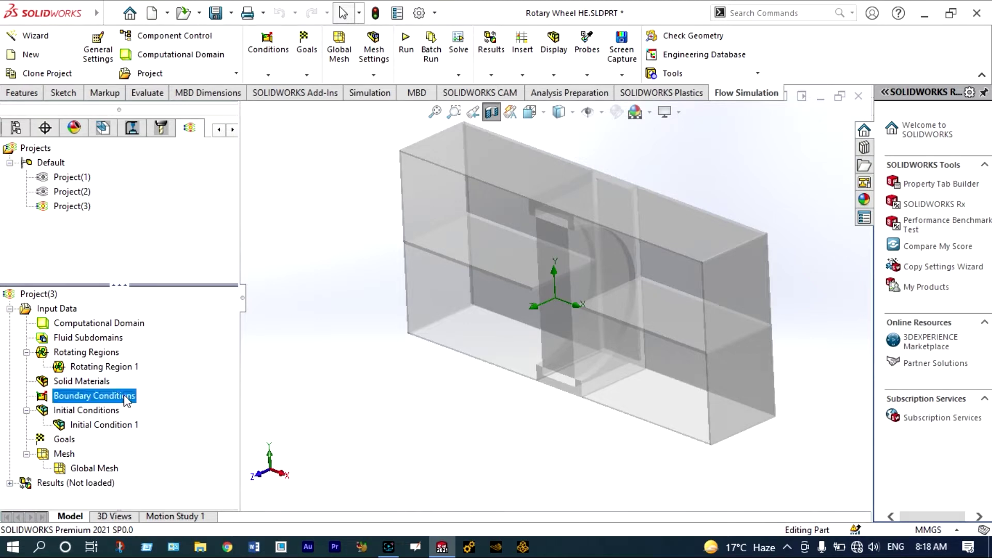
{"action": "left_click", "coordinate": [170, 407]}
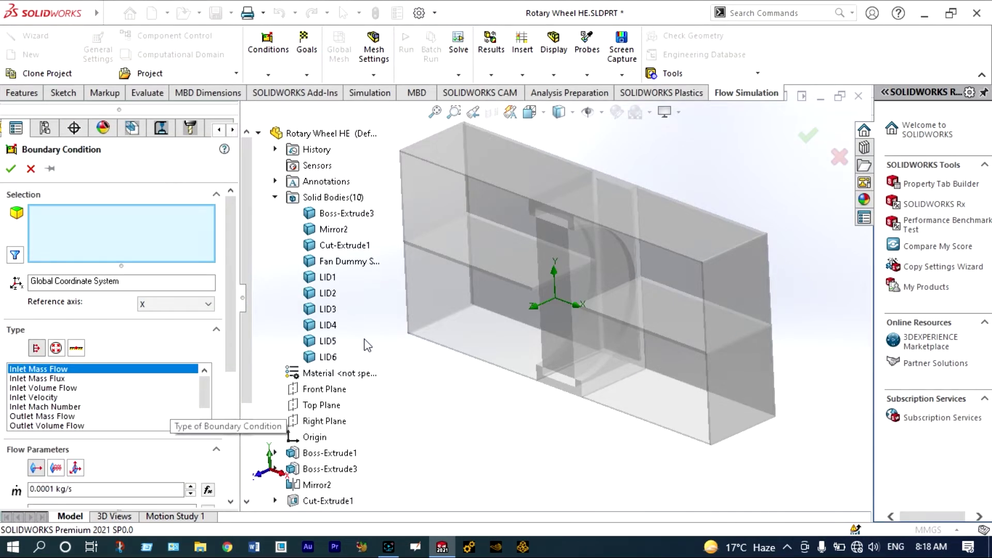
{"action": "left_click", "coordinate": [421, 298]}
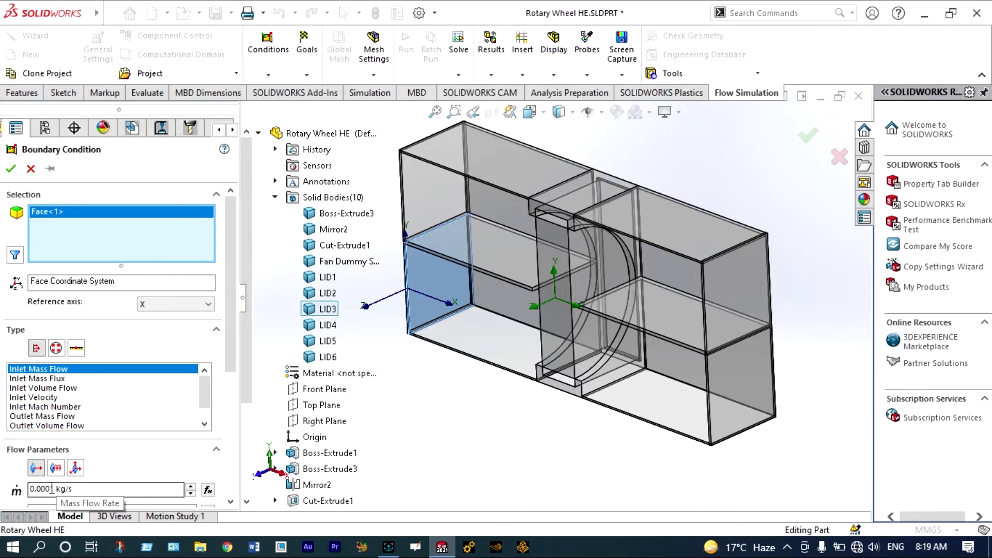
{"action": "left_click", "coordinate": [33, 396]}
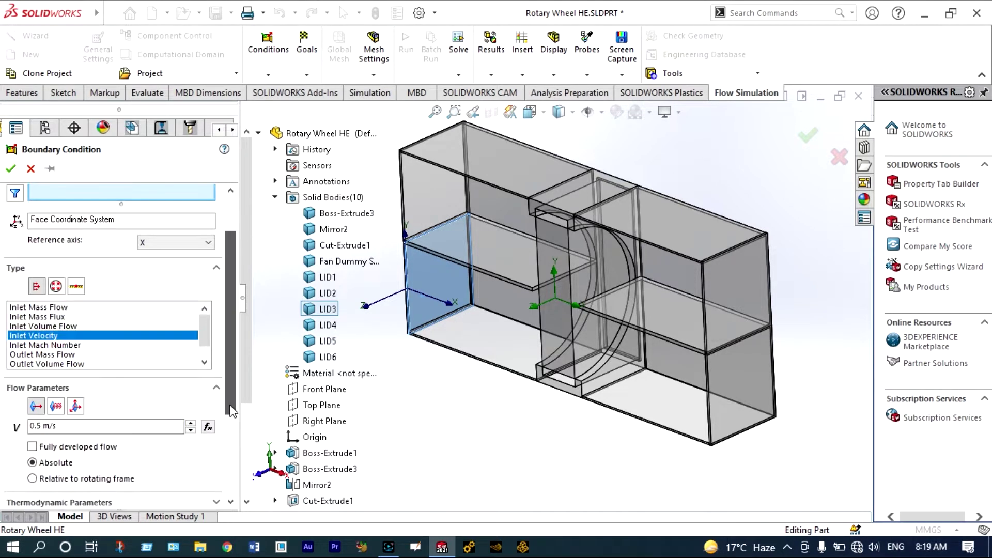
{"action": "scroll", "coordinate": [231, 442], "scroll_direction": "down", "scroll_amount": 3}
{"action": "scroll", "coordinate": [231, 442], "scroll_direction": "down", "scroll_amount": 1}
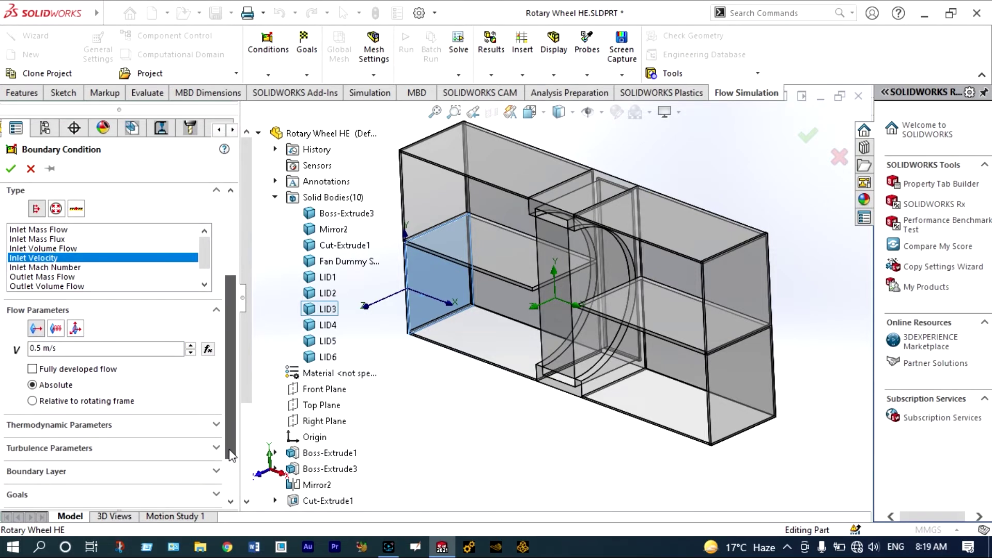
{"action": "left_click", "coordinate": [216, 425]}
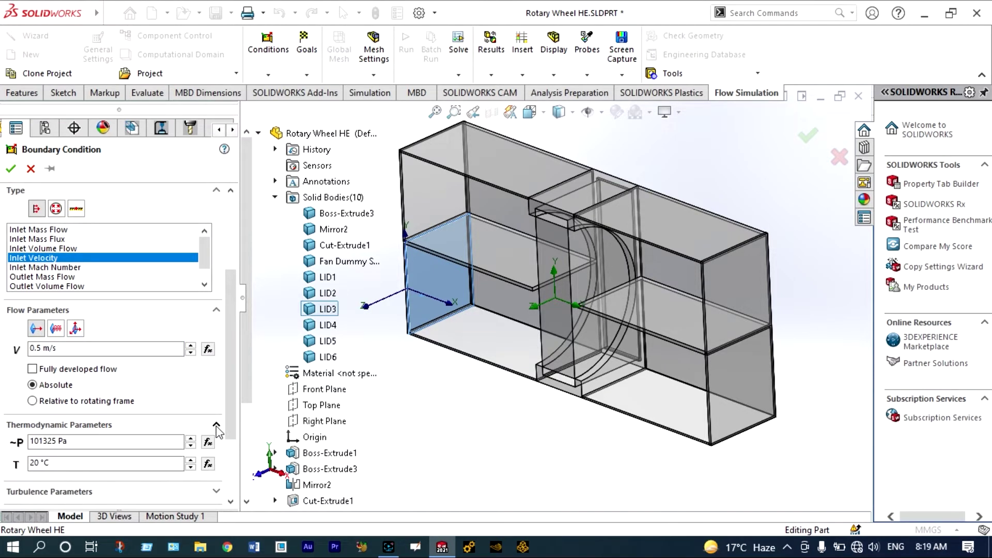
{"action": "left_click", "coordinate": [10, 168]}
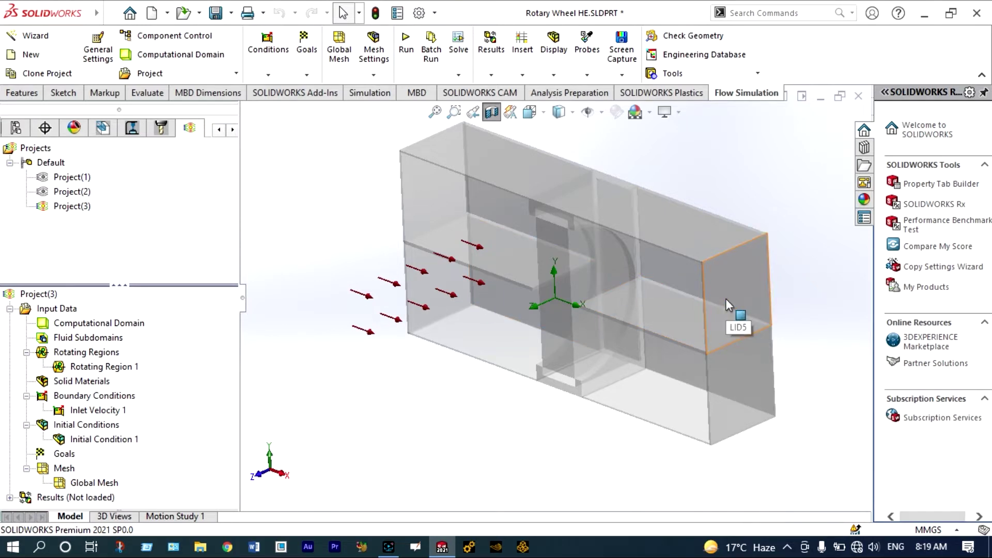
Start a second boundary condition of type Inlet Velocity and set its velocity to 0.5 m/s
{"action": "right_click", "coordinate": [118, 395]}
{"action": "left_click", "coordinate": [179, 405]}
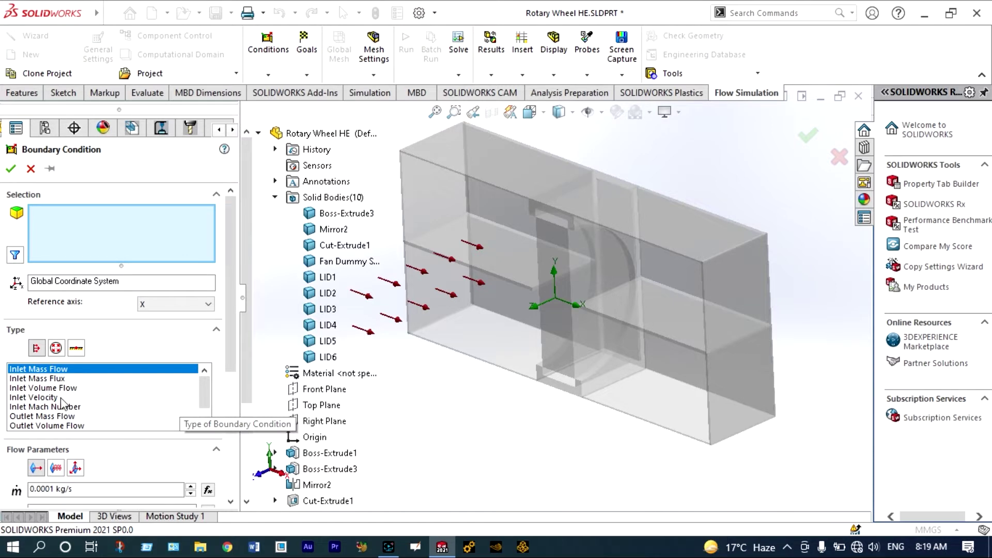
{"action": "left_click", "coordinate": [61, 398]}
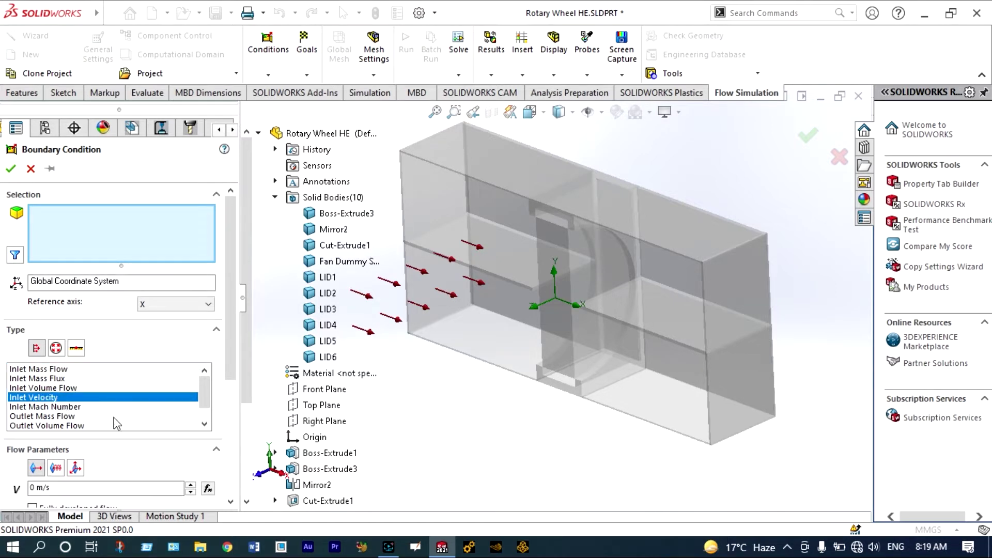
{"action": "left_click", "coordinate": [32, 487]}
{"action": "type", "text": ".5"}
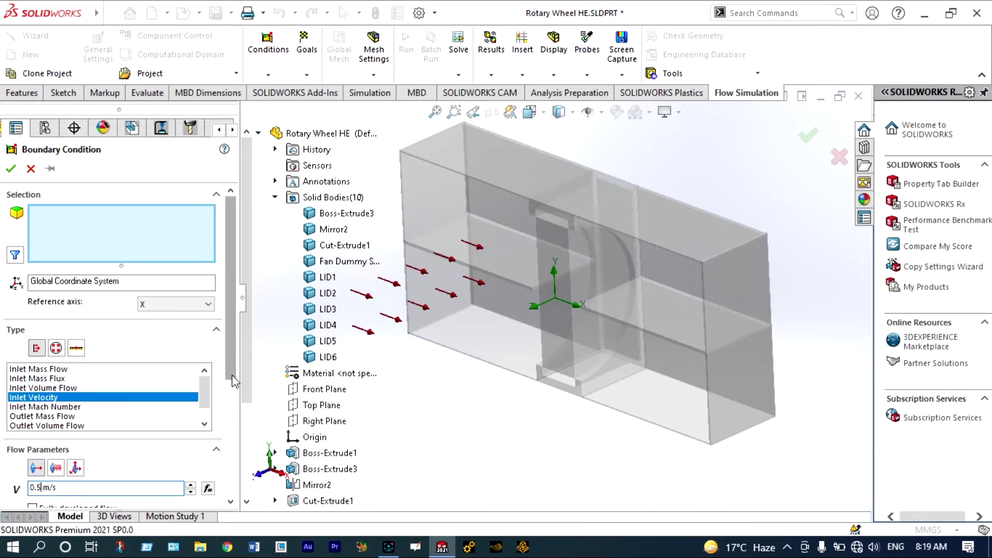
Set the second inlet's temperature to 50 °C and apply the condition to the inner face of LID5
{"action": "scroll", "coordinate": [235, 390], "scroll_direction": "down", "scroll_amount": 1}
{"action": "scroll", "coordinate": [232, 388], "scroll_direction": "down", "scroll_amount": 5}
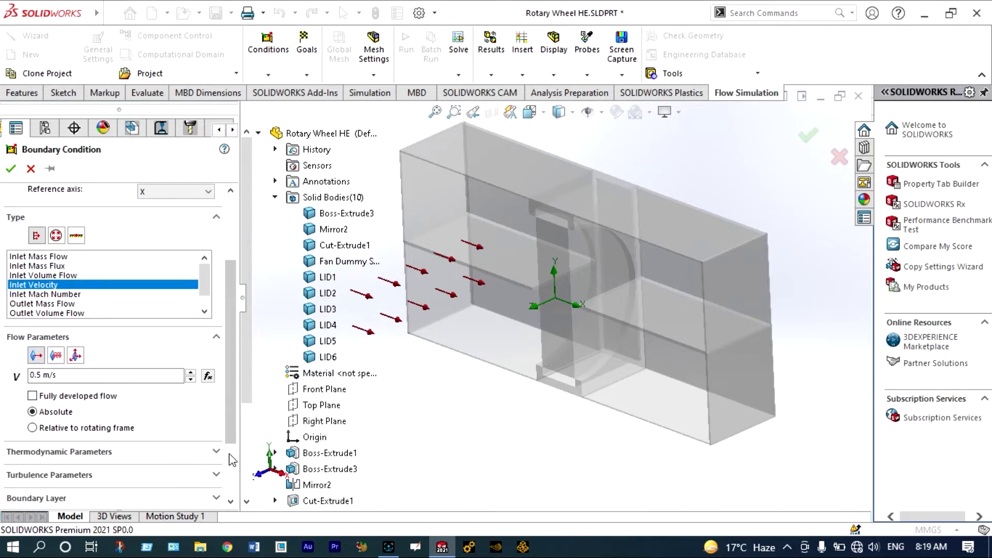
{"action": "left_click", "coordinate": [216, 451]}
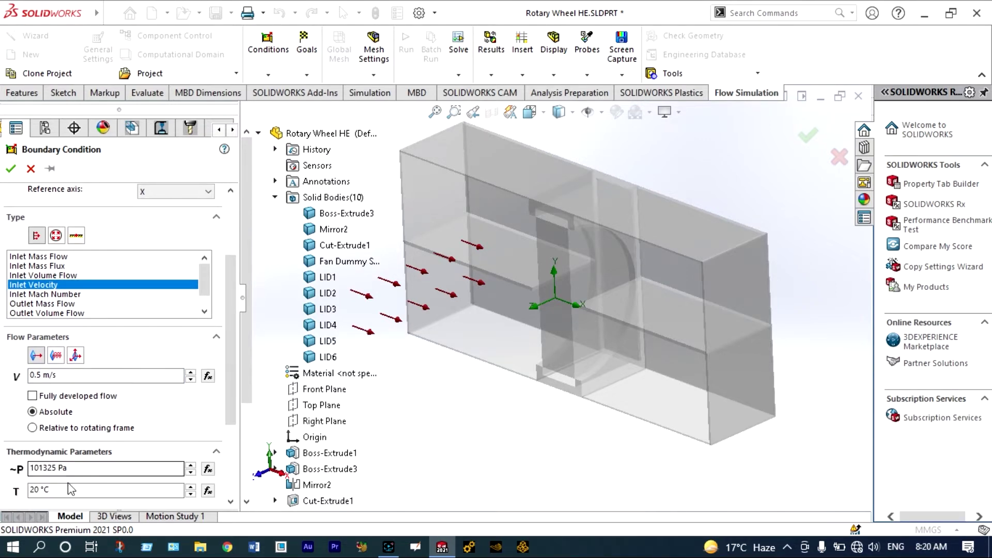
{"action": "left_click", "coordinate": [34, 490]}
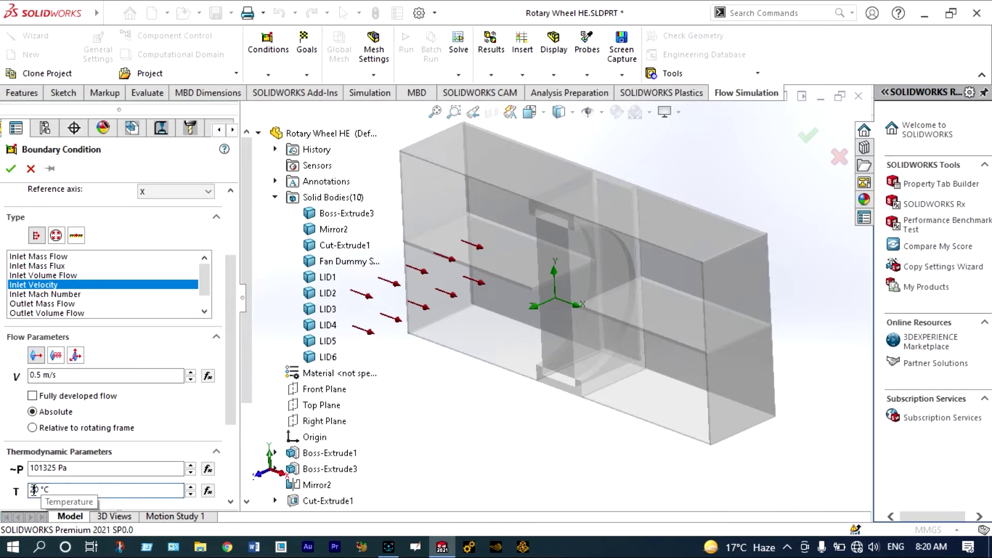
{"action": "key", "text": "BackSpace"}
{"action": "type", "text": "5"}
{"action": "middle_click_drag", "start_coordinate": [646, 320], "coordinate": [700, 283]}
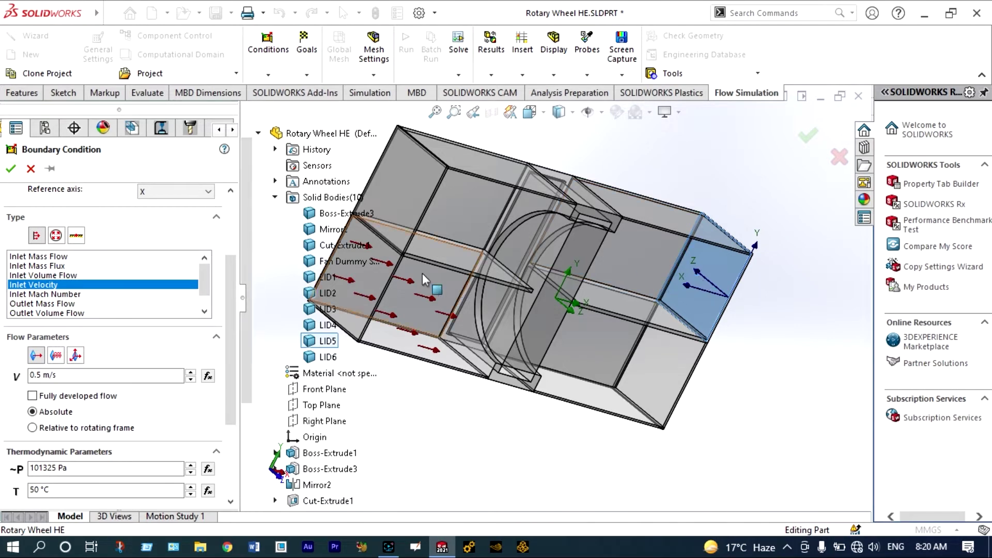
{"action": "left_click", "coordinate": [355, 262]}
{"action": "left_click", "coordinate": [11, 169]}
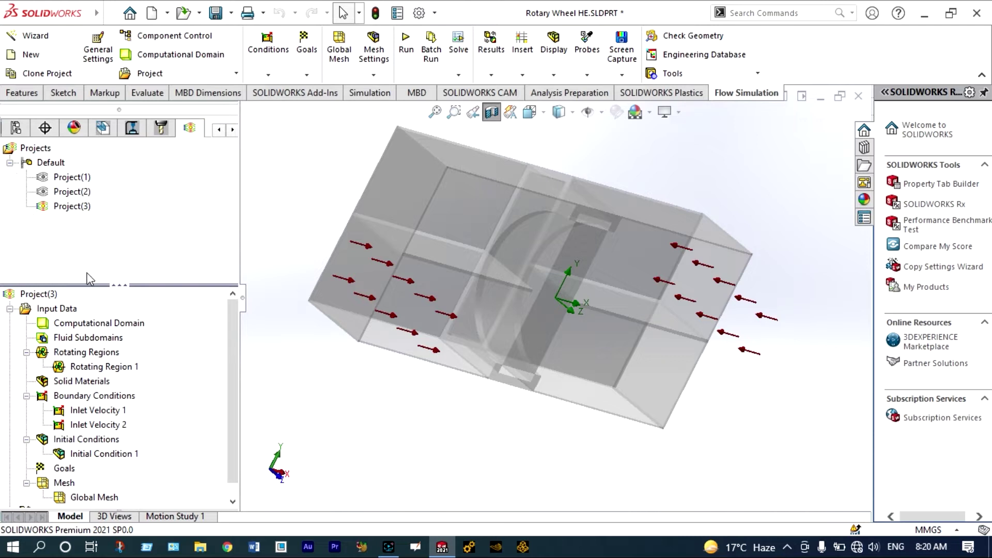
Add an Environment Pressure boundary condition of 101325 Pa at 20 °C on the inner face of LID6
{"action": "right_click", "coordinate": [111, 399]}
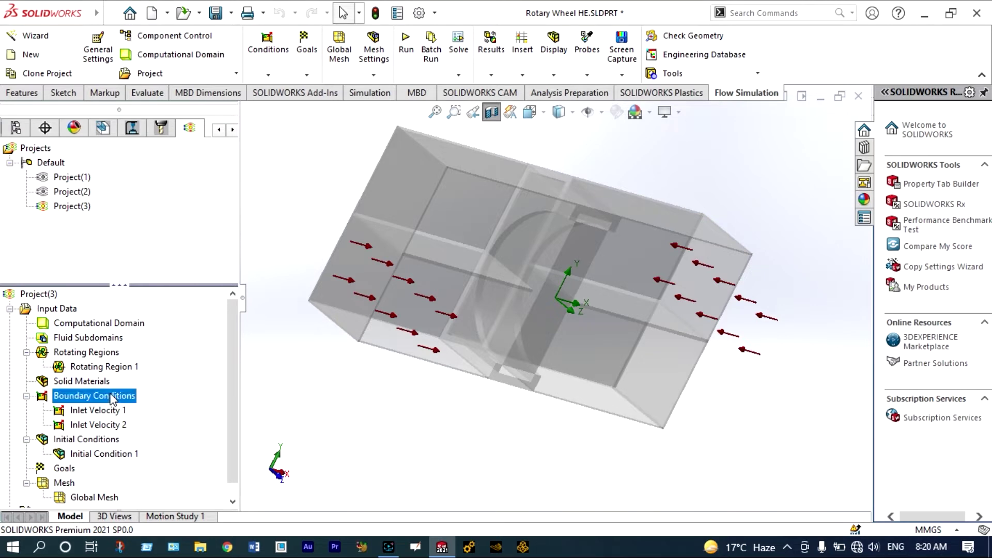
{"action": "left_click", "coordinate": [163, 406]}
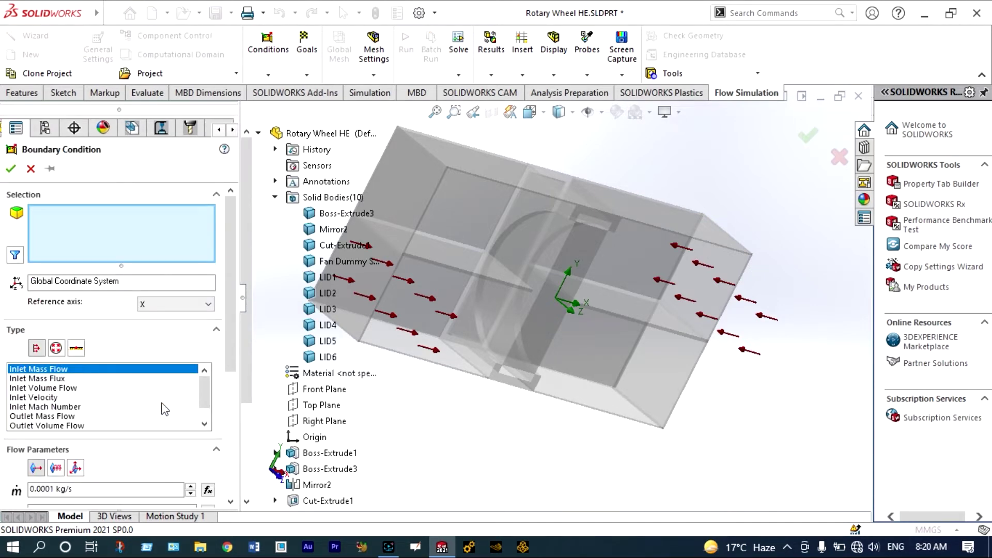
{"action": "left_click", "coordinate": [56, 349]}
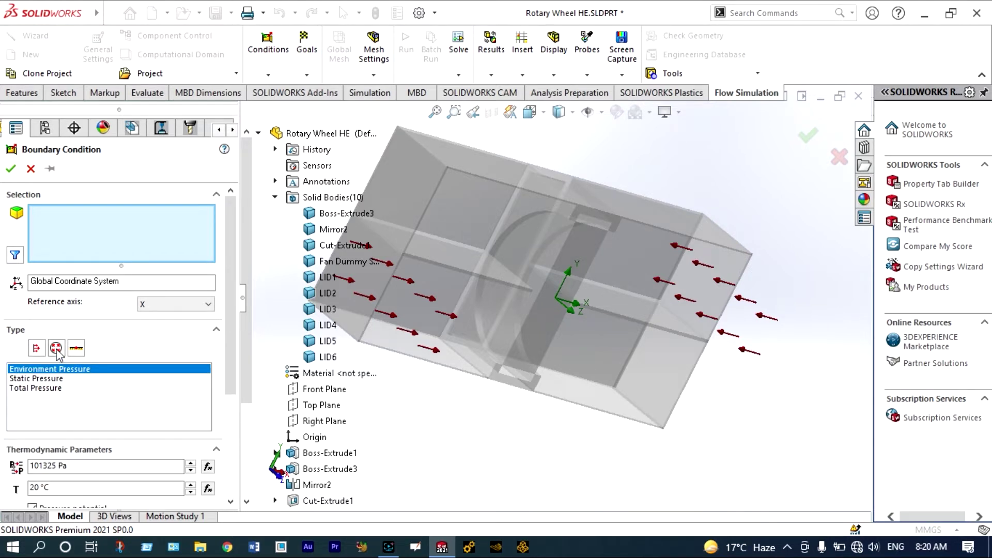
{"action": "left_click", "coordinate": [662, 365]}
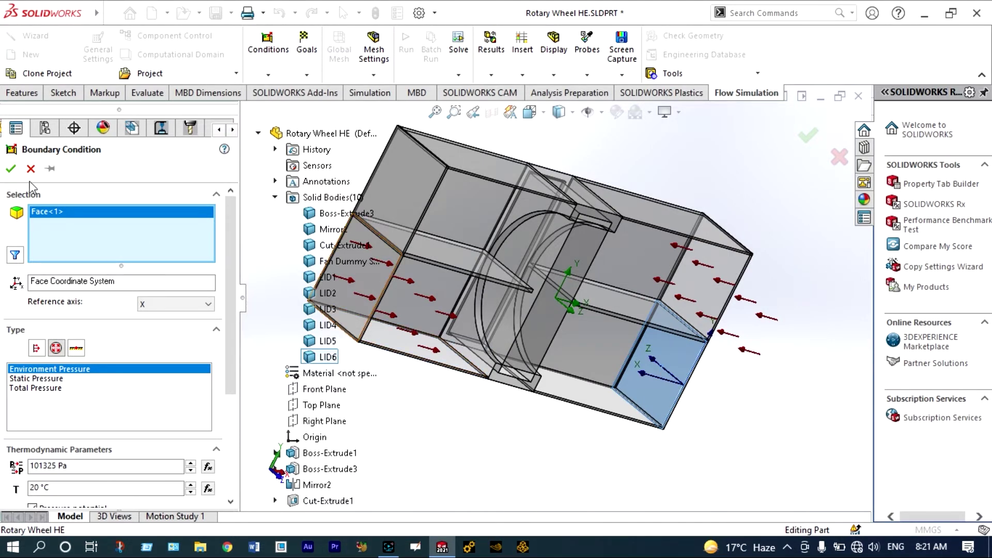
{"action": "left_click", "coordinate": [12, 169]}
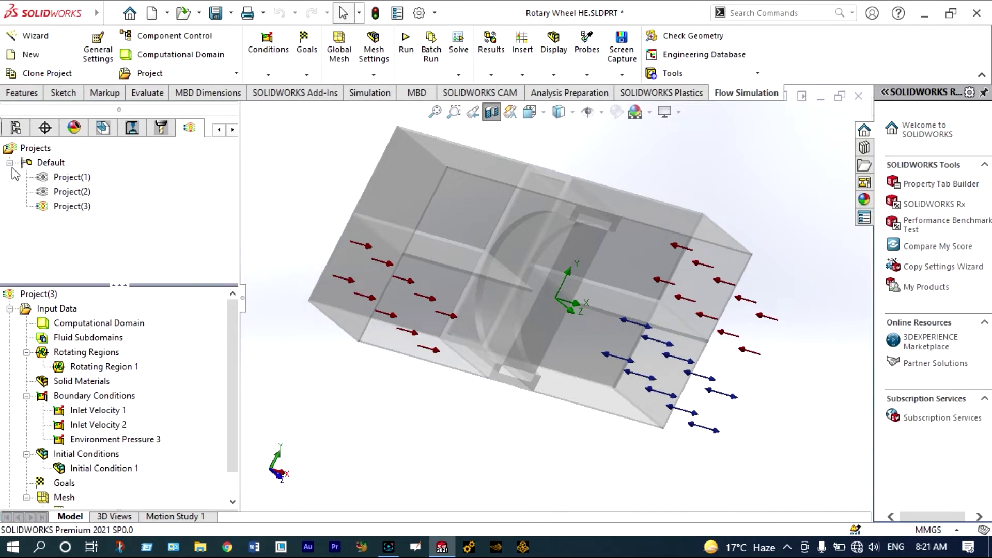
Add another Environment Pressure boundary condition of 101325 Pa at 20 °C on the inner face of LID2
{"action": "right_click", "coordinate": [383, 377]}
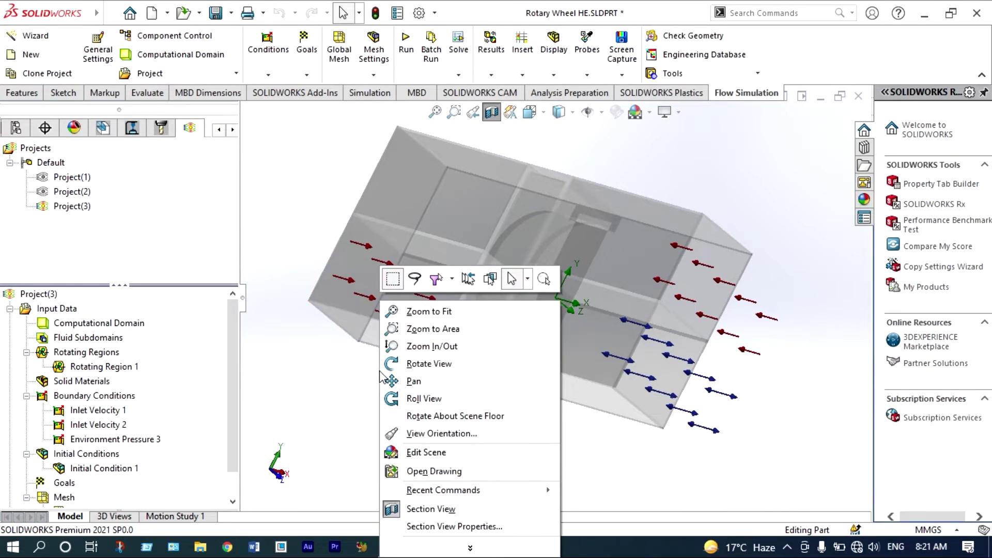
{"action": "left_click", "coordinate": [411, 364]}
{"action": "mouse_move", "coordinate": [415, 373]}
{"action": "left_mouse_down"}
{"action": "mouse_move", "coordinate": [401, 383]}
{"action": "mouse_move", "coordinate": [326, 333]}
{"action": "left_mouse_up"}
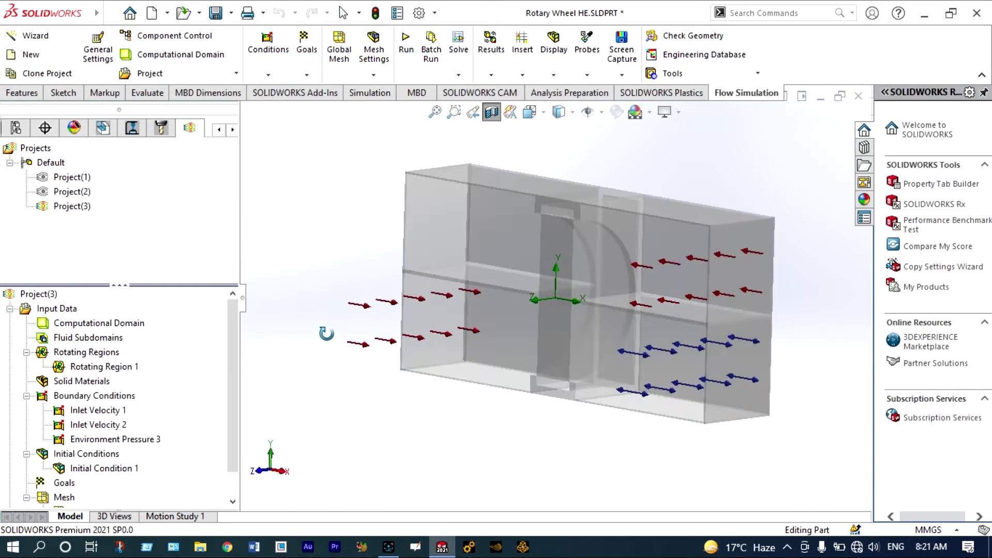
{"action": "right_click", "coordinate": [311, 280]}
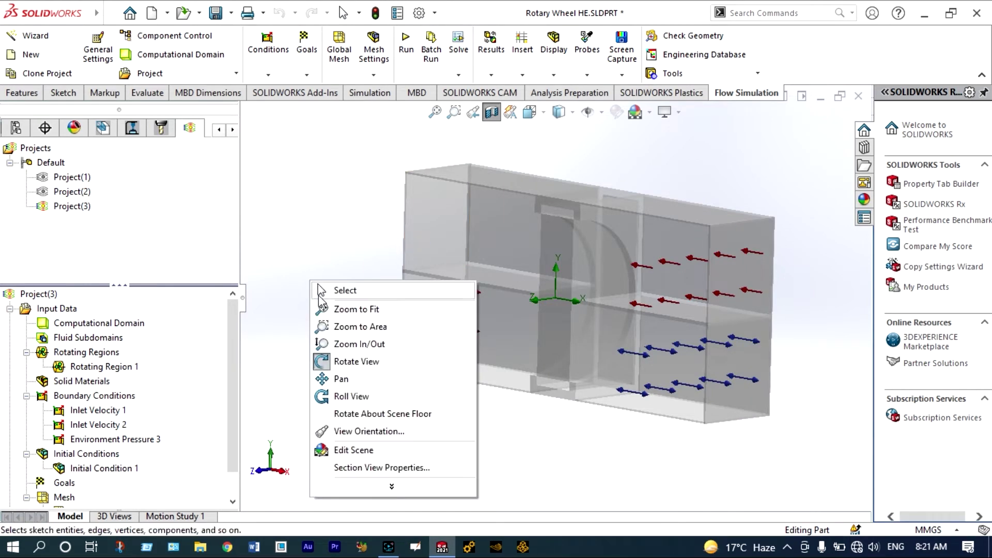
{"action": "left_click", "coordinate": [341, 361]}
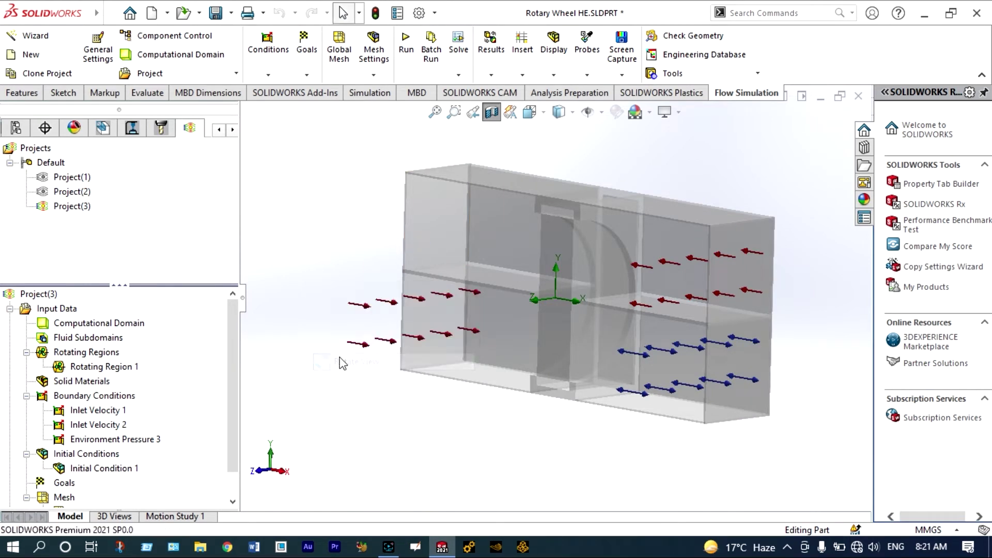
{"action": "right_click", "coordinate": [134, 401]}
{"action": "left_click", "coordinate": [169, 407]}
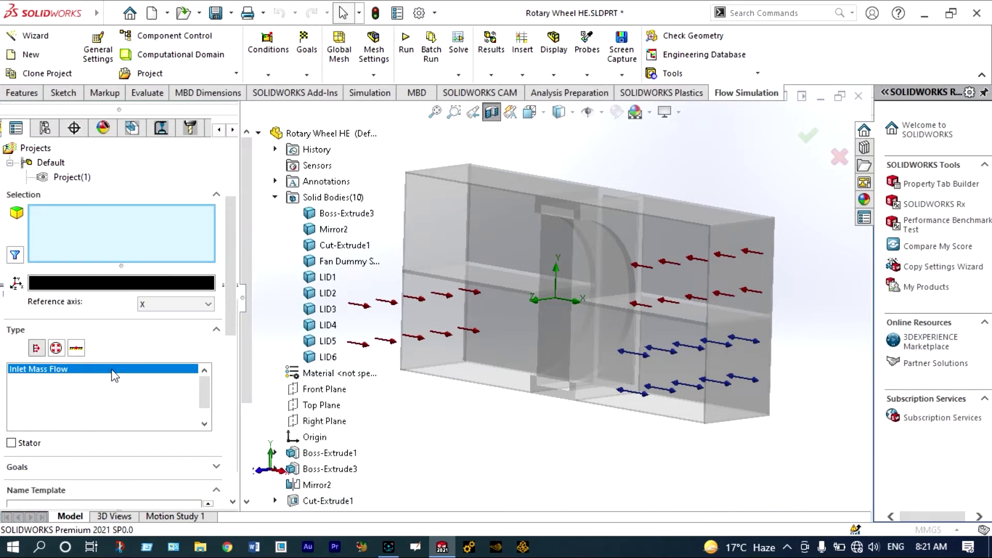
{"action": "left_click", "coordinate": [76, 349]}
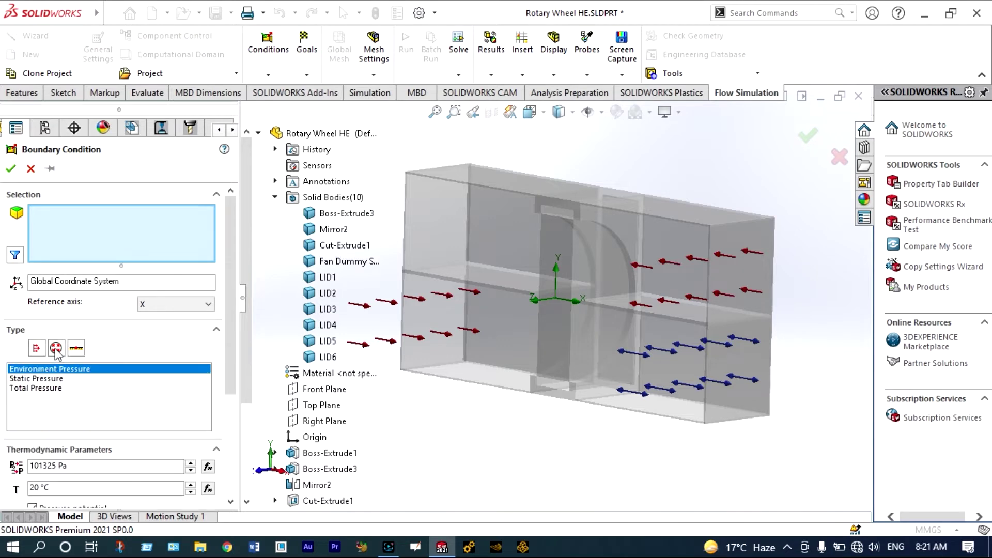
{"action": "left_click", "coordinate": [429, 232]}
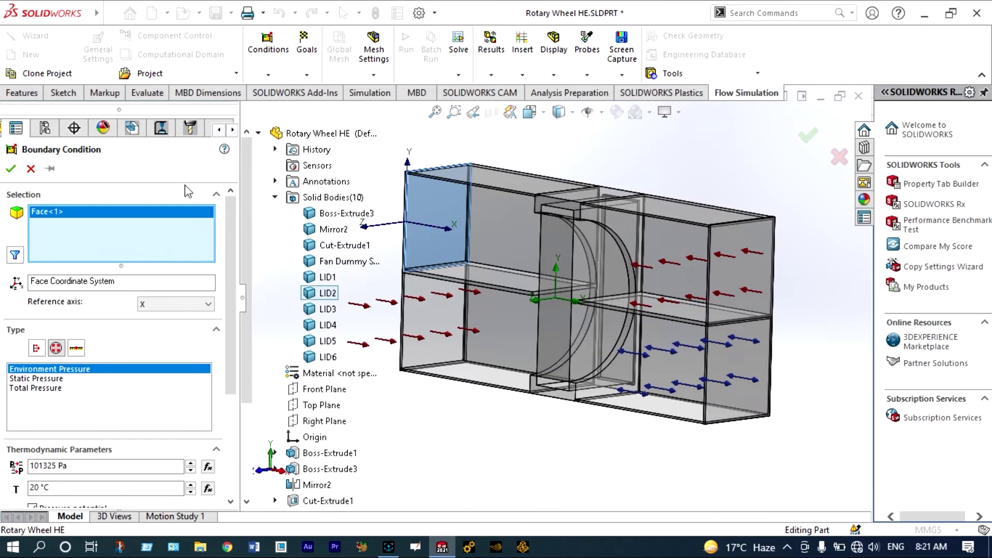
{"action": "left_click", "coordinate": [13, 171]}
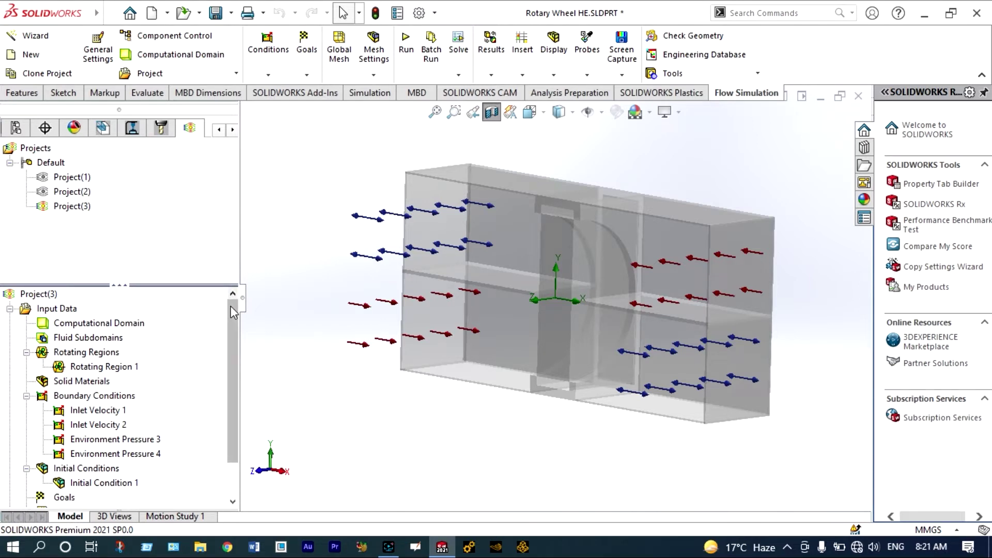
Start a surface goal for the average Temperature (Fluid) and select the inner face of LID2
{"action": "left_click_drag", "start_coordinate": [230, 306], "coordinate": [231, 327]}
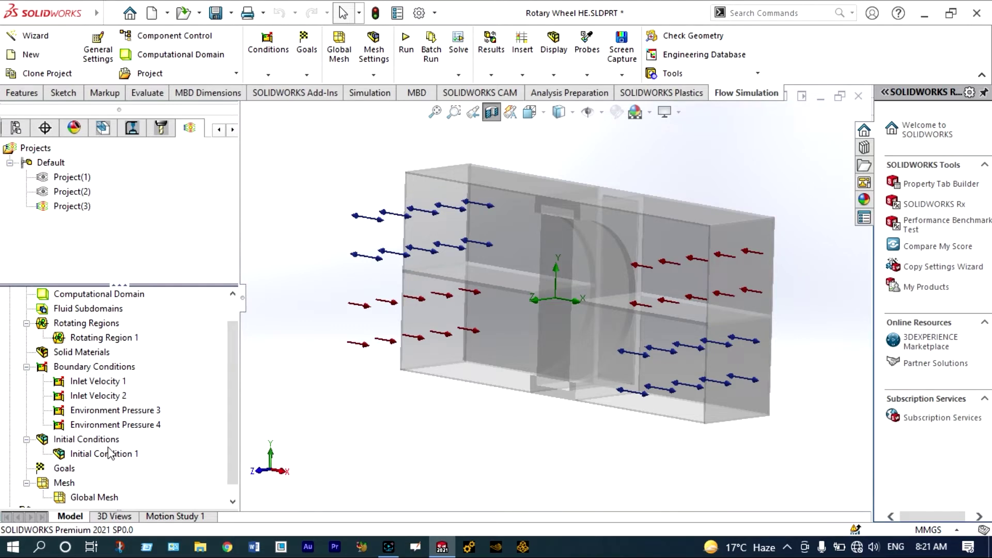
{"action": "right_click", "coordinate": [69, 470]}
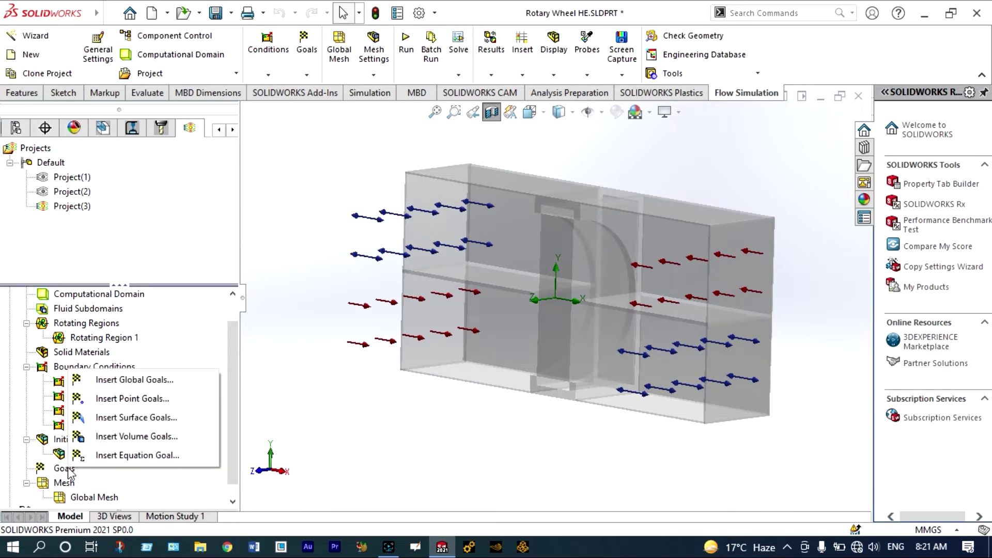
{"action": "left_click", "coordinate": [126, 419]}
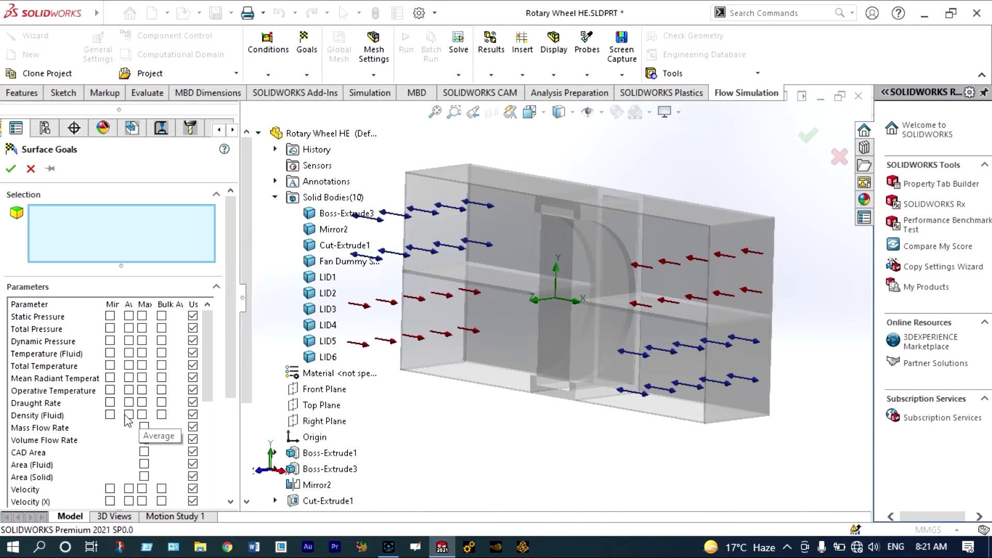
{"action": "left_click", "coordinate": [129, 354]}
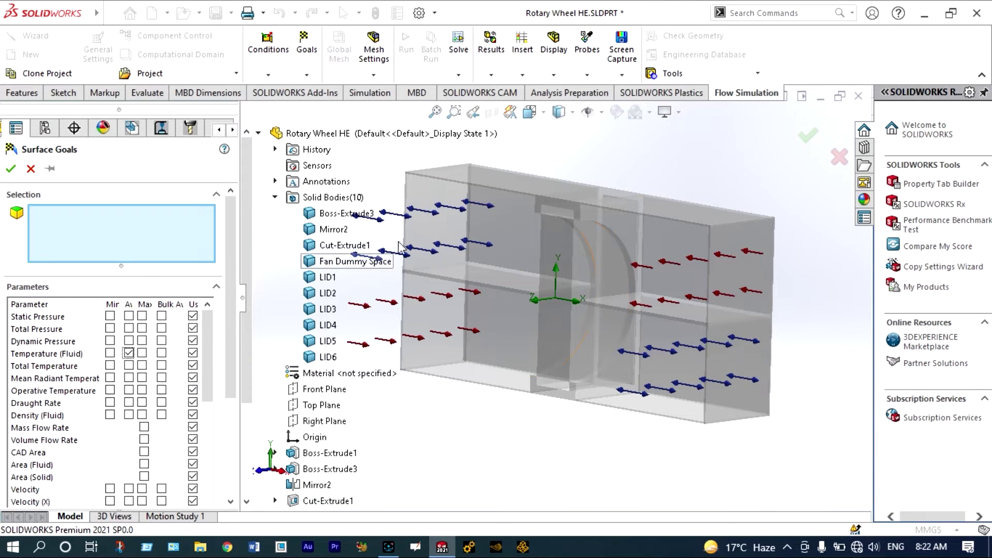
{"action": "left_click", "coordinate": [433, 234]}
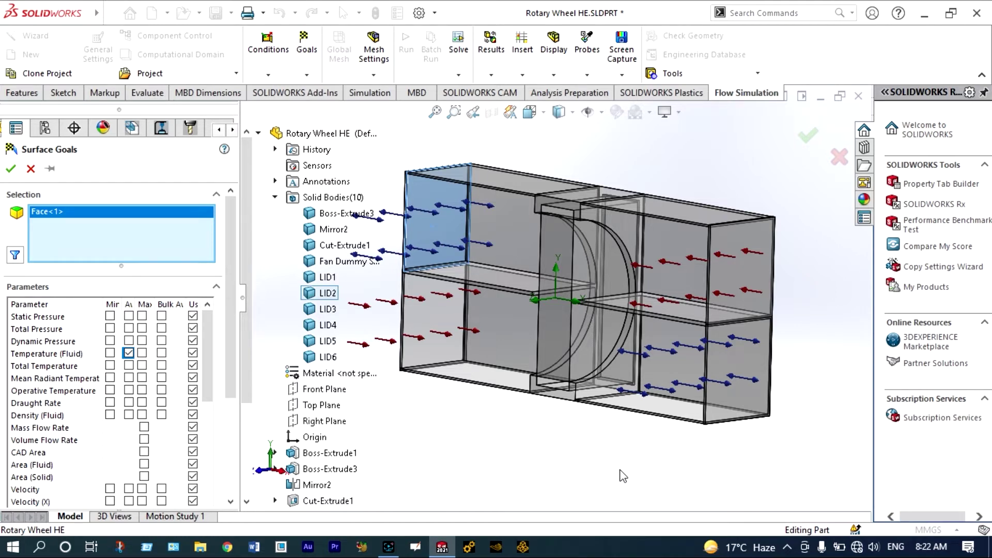
Add the inner face of LID6 to the surface goal selection and create a separate goal for each surface
{"action": "right_click", "coordinate": [651, 476]}
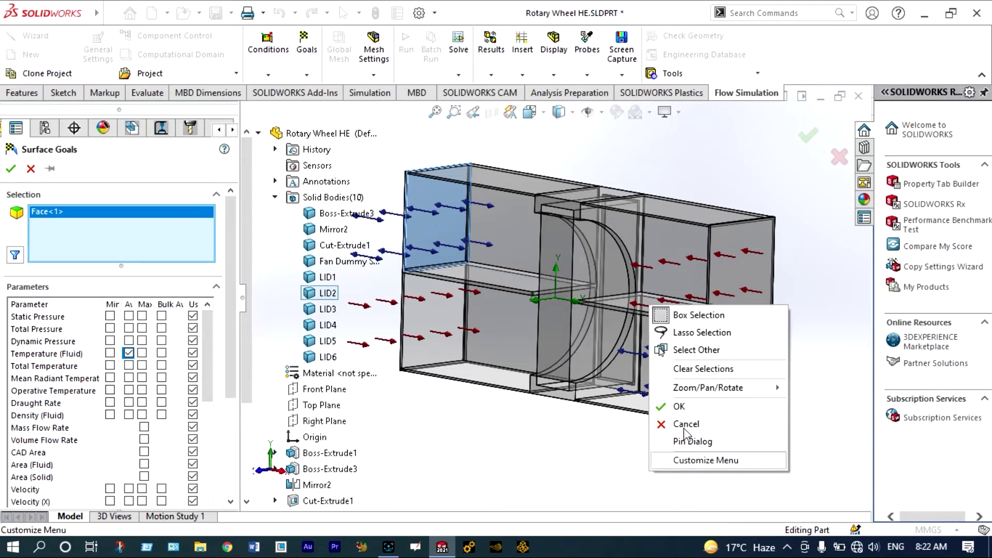
{"action": "mouse_move", "coordinate": [711, 400]}
{"action": "middle_mouse_down"}
{"action": "mouse_move", "coordinate": [748, 473]}
{"action": "mouse_move", "coordinate": [680, 355]}
{"action": "middle_mouse_up"}
{"action": "left_click", "coordinate": [680, 354]}
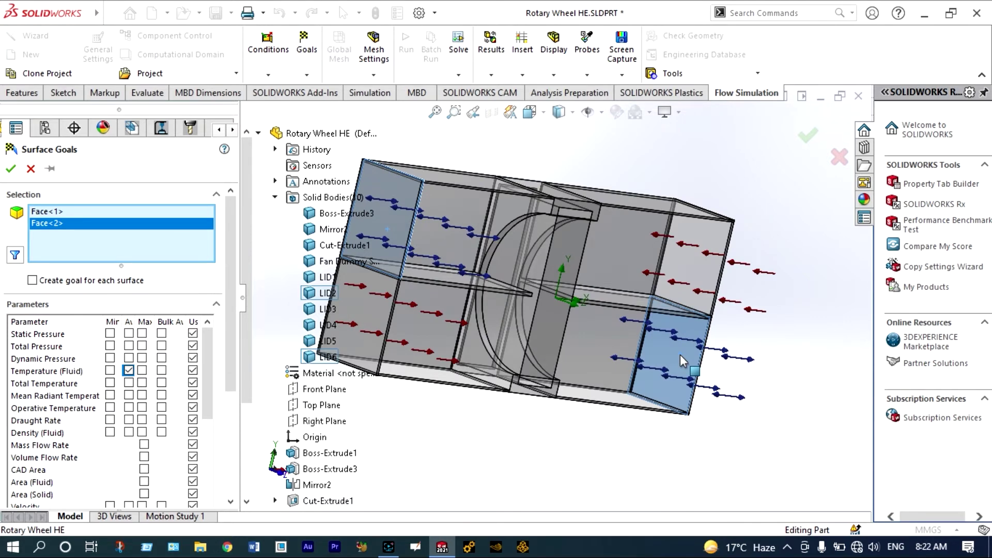
{"action": "left_click", "coordinate": [32, 280]}
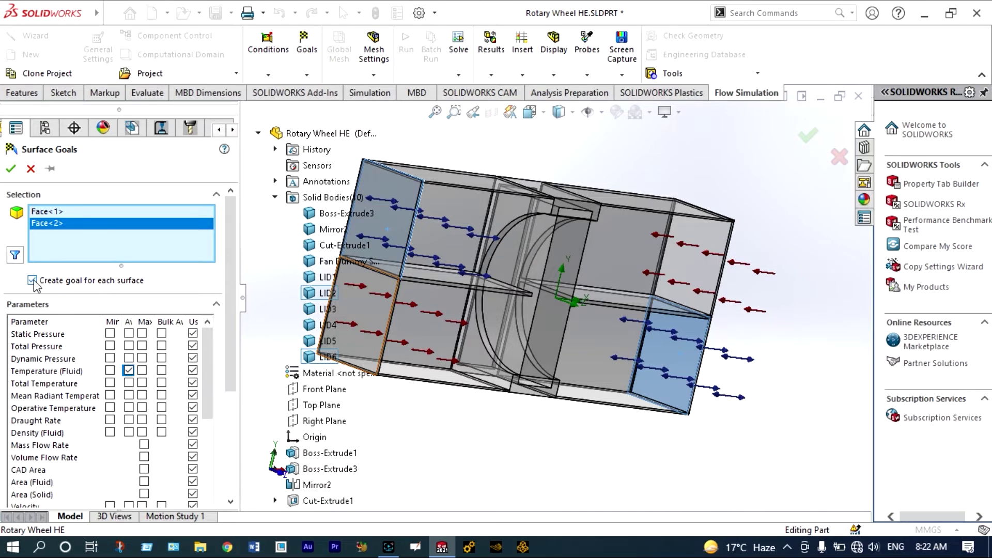
{"action": "key", "text": "Return"}
Rename the first surface goal as Average Temperature at Hot Exit
{"action": "scroll", "coordinate": [181, 451], "scroll_direction": "down", "scroll_amount": 1}
{"action": "left_click", "coordinate": [181, 454]}
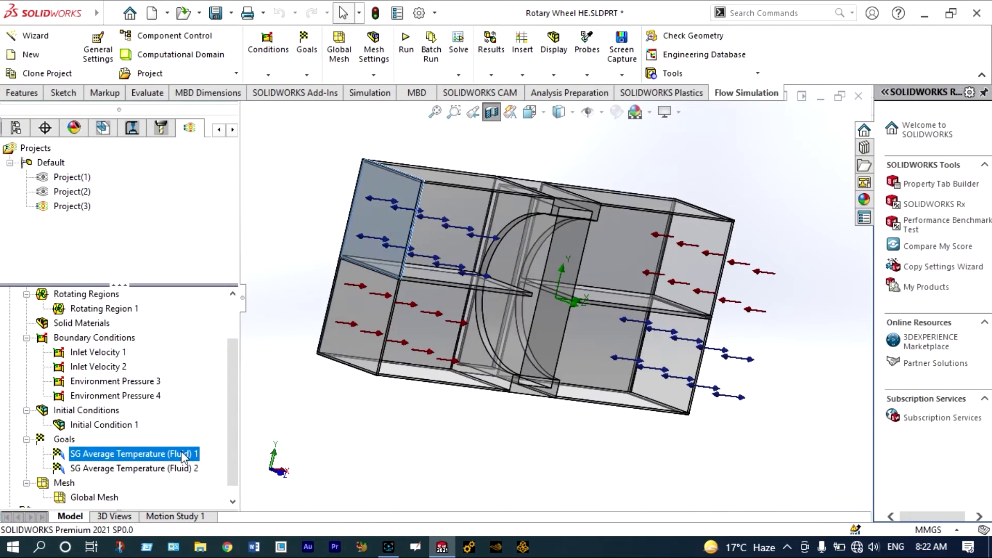
{"action": "left_click", "coordinate": [181, 454]}
{"action": "type", "text": "SG Average Temperature at Hot Exit"}
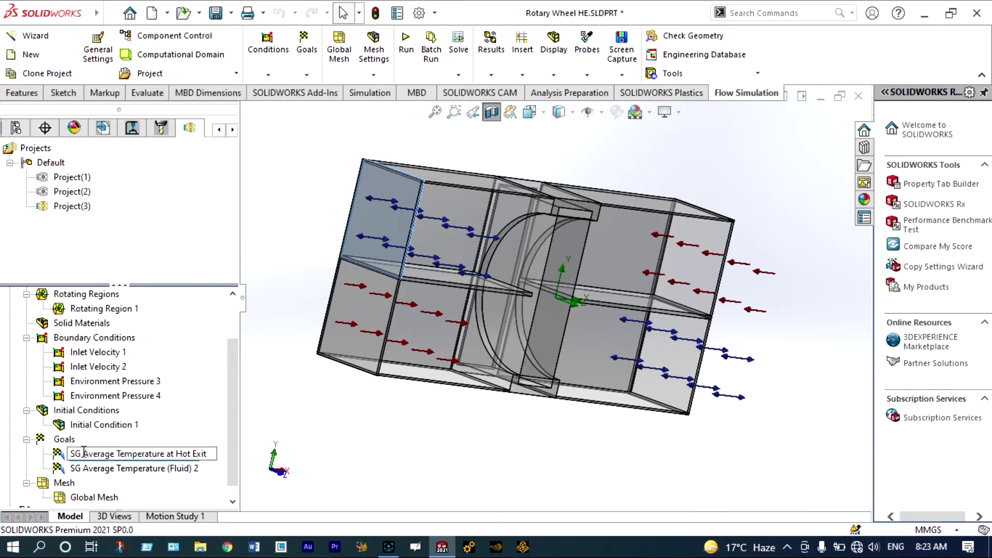
{"action": "key", "text": "BackSpace"}
{"action": "key", "text": "BackSpace"}
{"action": "key", "text": "BackSpace"}
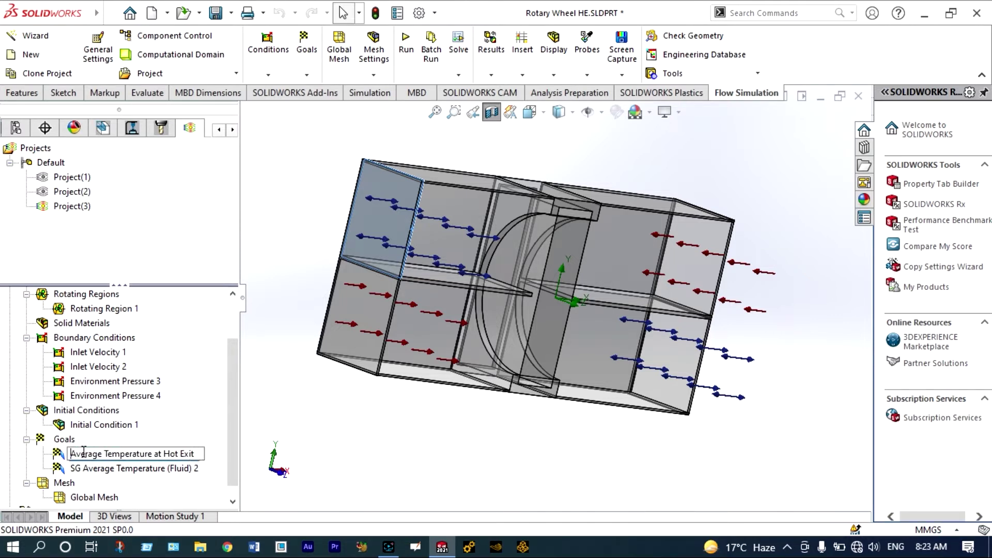
{"action": "left_click", "coordinate": [290, 422]}
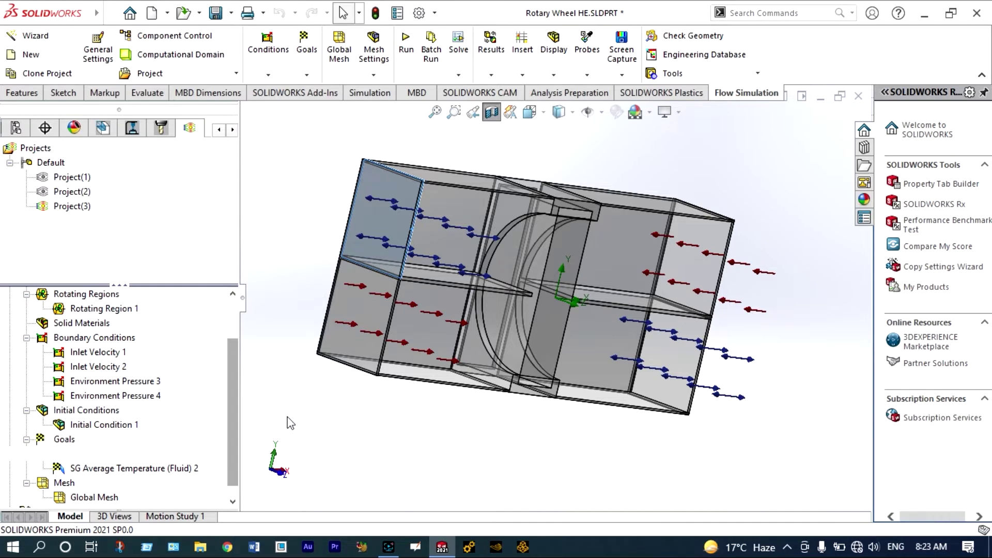
Rename the second surface goal as Average Temperature at Cold Exit
{"action": "left_click", "coordinate": [194, 469]}
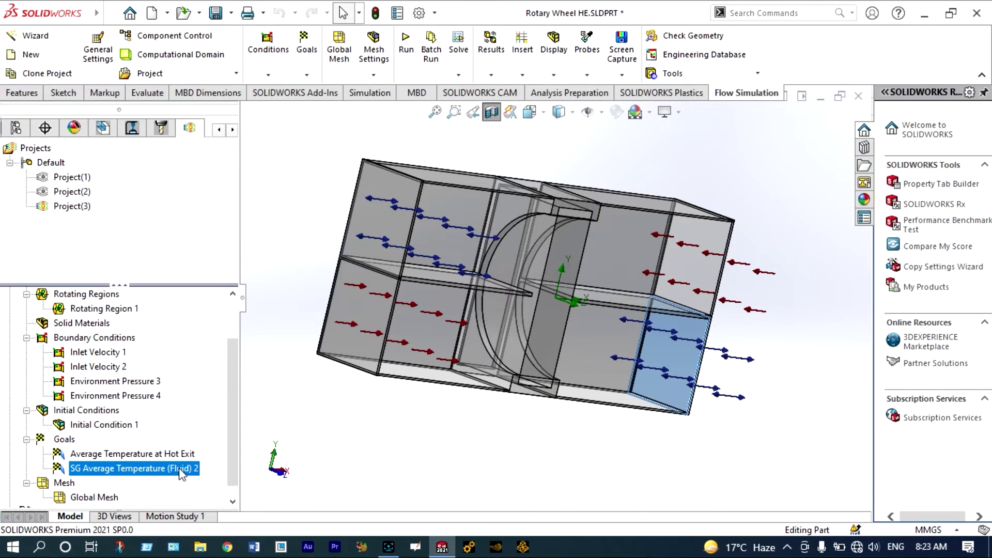
{"action": "type", "text": "Average Temperature at Cold Exit"}
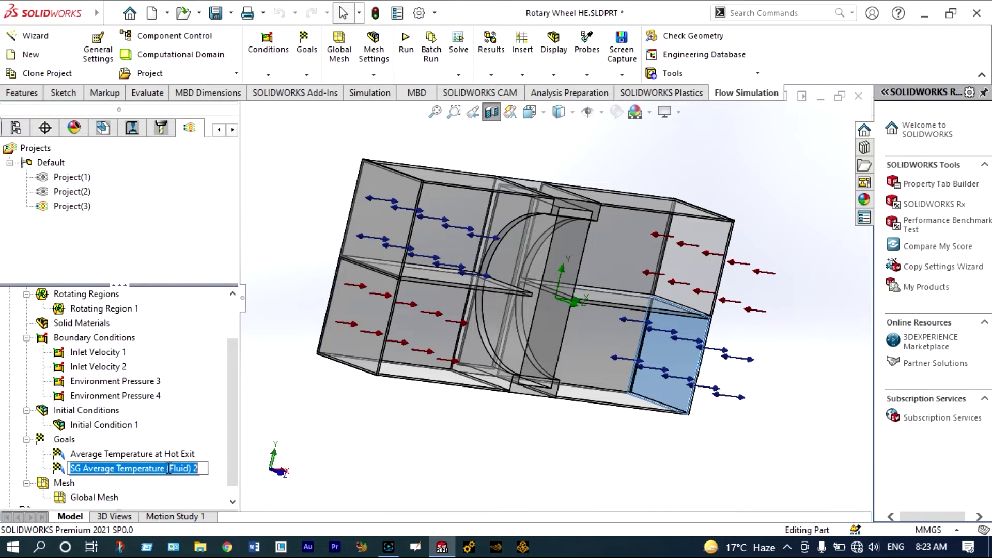
{"action": "key", "text": "Return"}
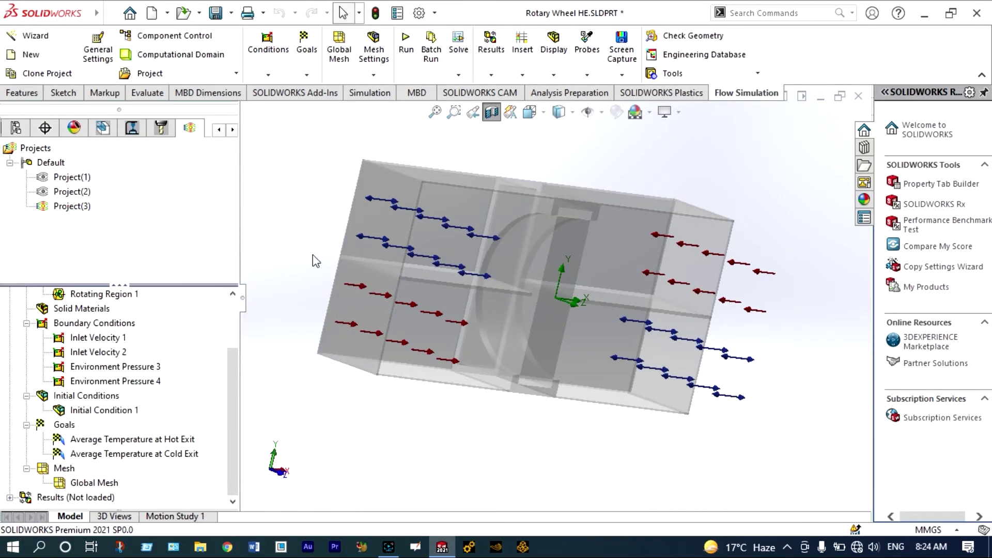
Run a new calculation and insert a 1000x1000 contour preview of Temperature (Fluid) on the Front Plane in the solver
{"action": "left_click", "coordinate": [406, 50]}
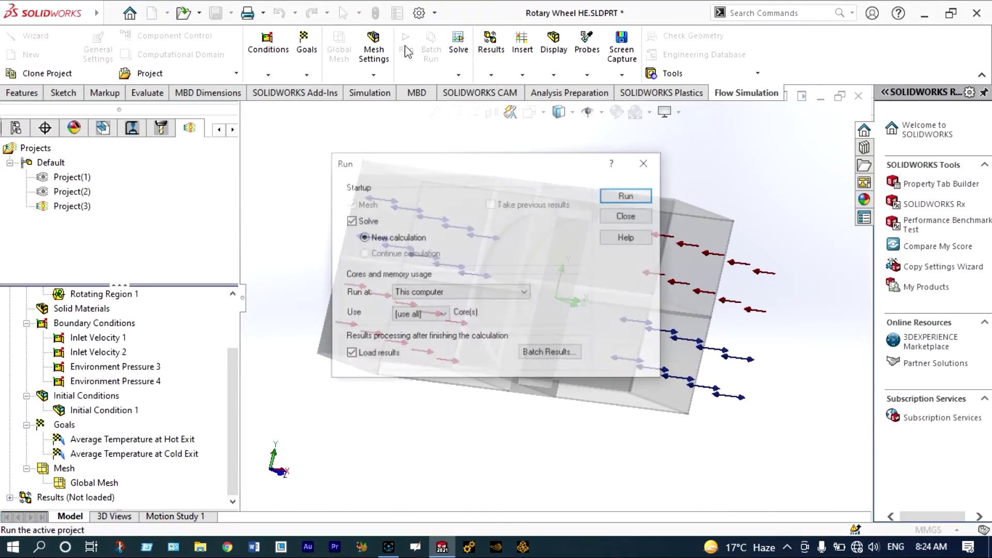
{"action": "left_click", "coordinate": [628, 194]}
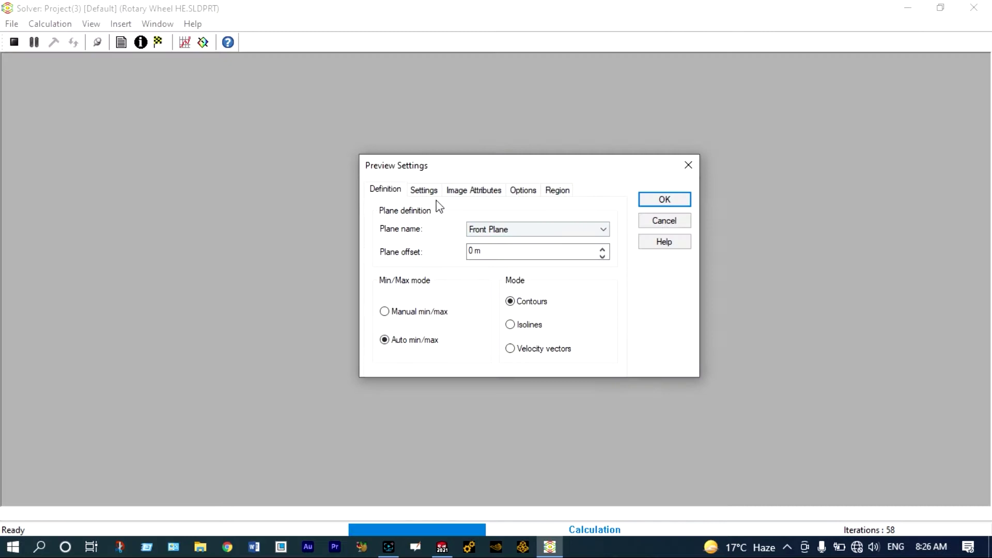
{"action": "left_click", "coordinate": [427, 194]}
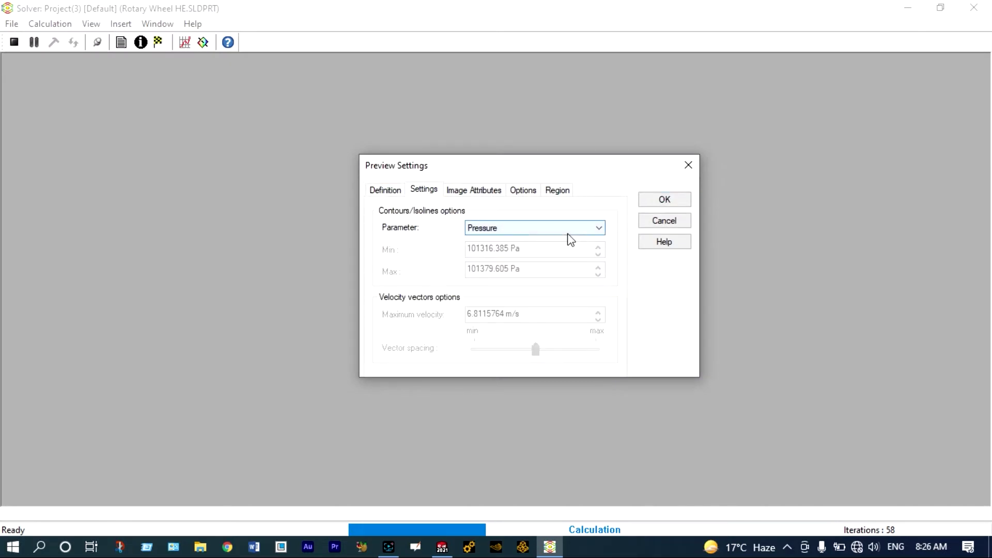
{"action": "left_click", "coordinate": [582, 231]}
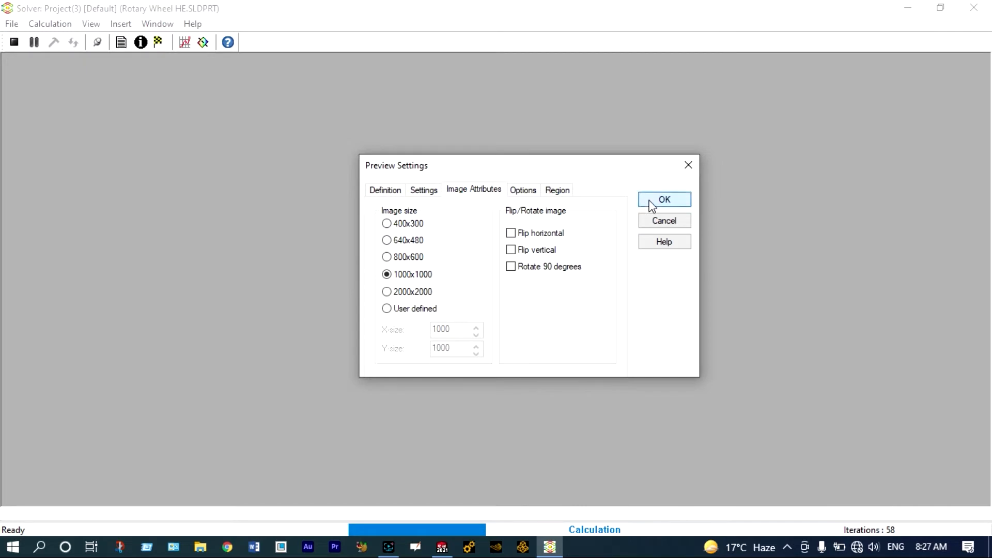
{"action": "left_click", "coordinate": [651, 202]}
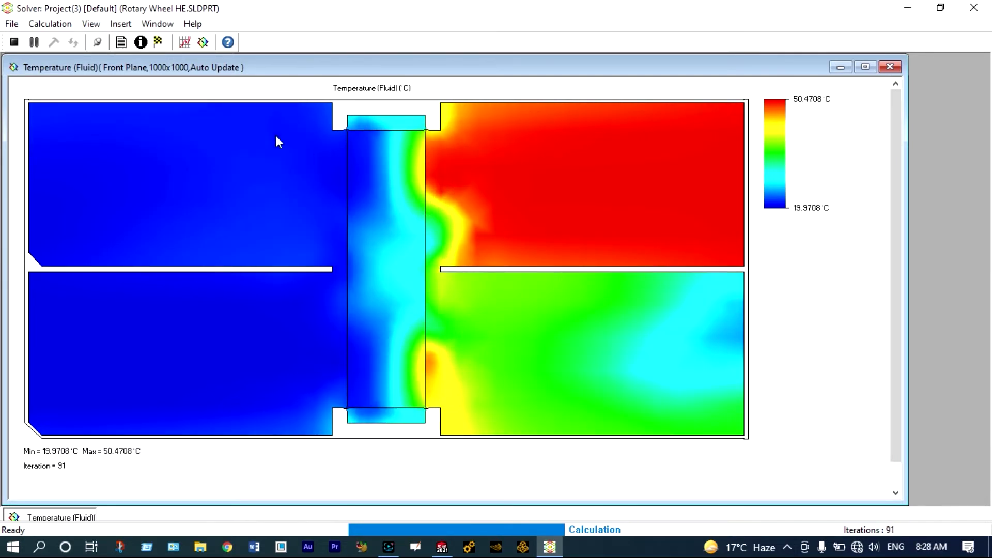
Insert a goal plot with both average temperature goals in the solver
{"action": "left_click", "coordinate": [185, 42]}
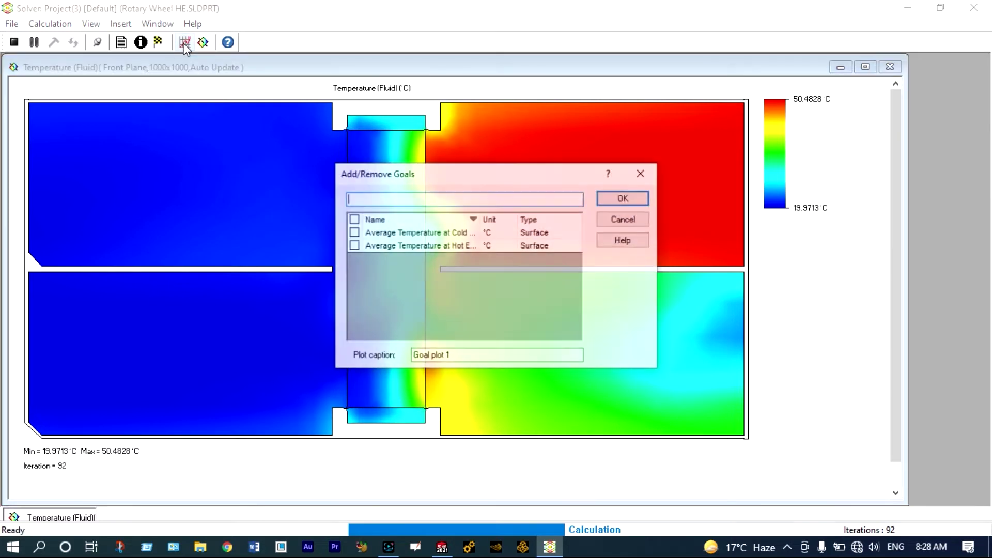
{"action": "left_click", "coordinate": [352, 219]}
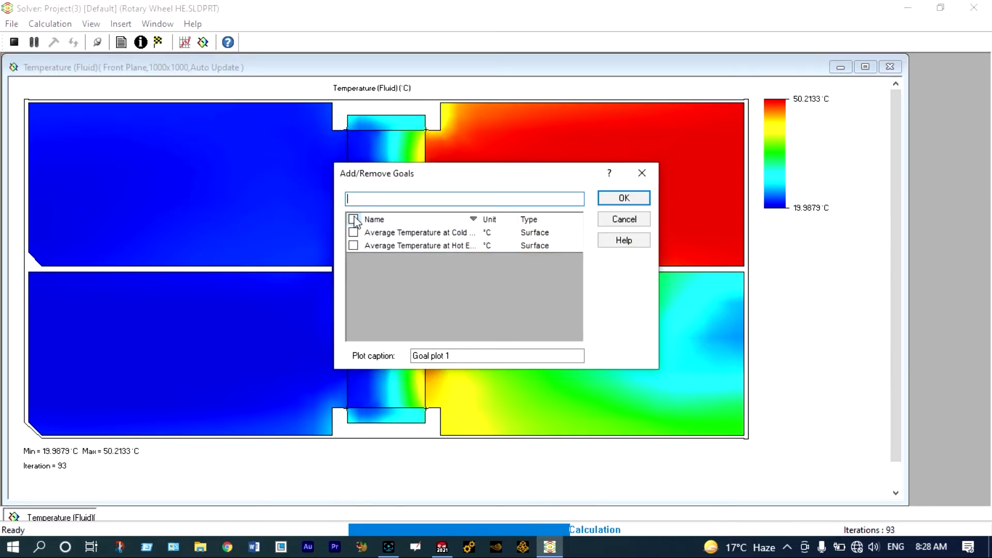
{"action": "left_click", "coordinate": [624, 199]}
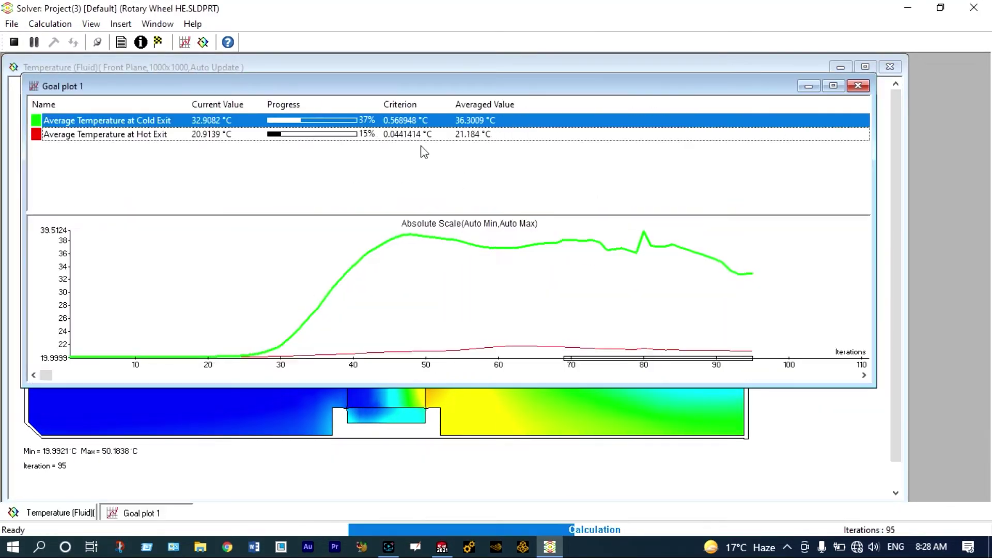
Shrink the goal plot window to its value table and widen it to span the solver workspace above the temperature preview
{"action": "mouse_move", "coordinate": [402, 78]}
{"action": "left_mouse_down"}
{"action": "mouse_move", "coordinate": [397, 409]}
{"action": "mouse_move", "coordinate": [408, 60]}
{"action": "left_mouse_up"}
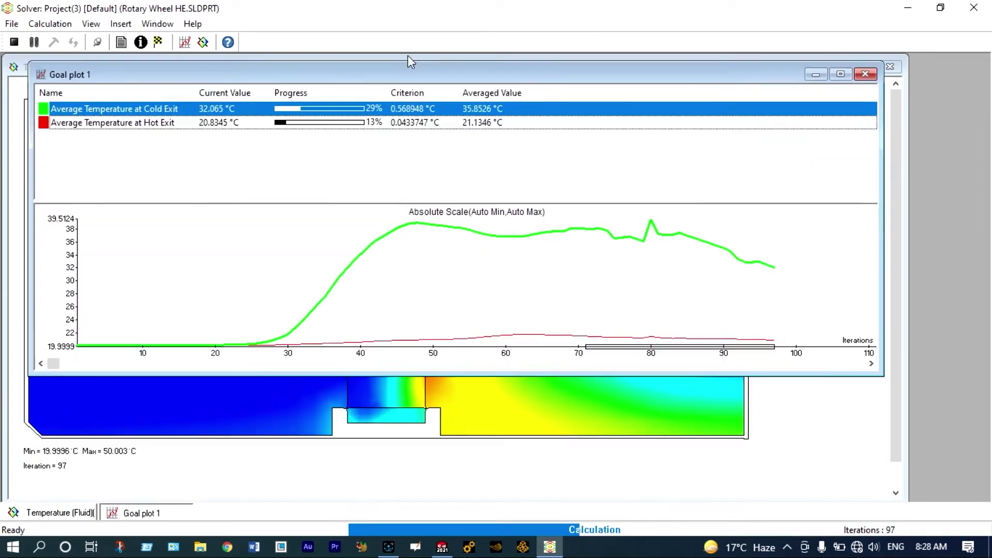
{"action": "left_click_drag", "start_coordinate": [441, 361], "coordinate": [411, 144]}
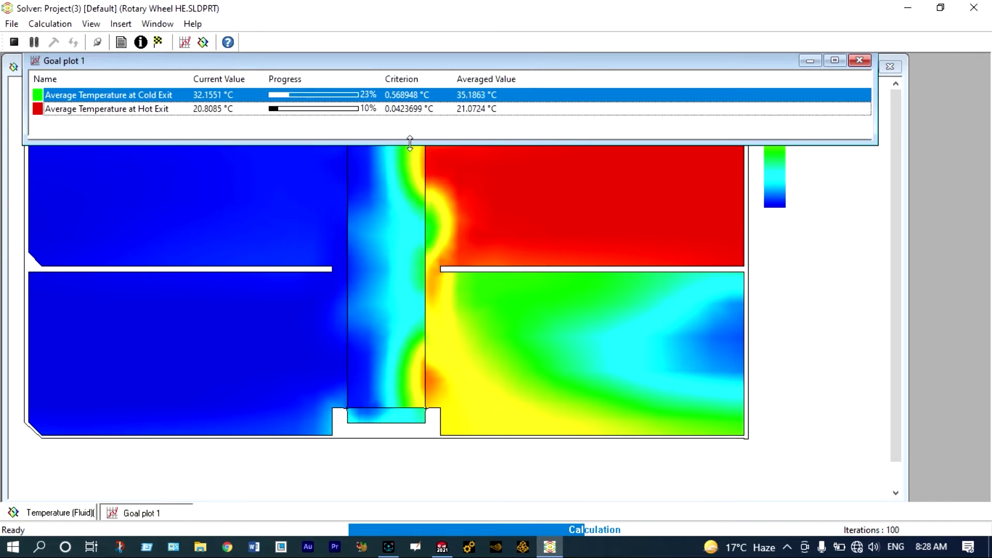
{"action": "left_click_drag", "start_coordinate": [873, 79], "coordinate": [989, 77]}
{"action": "left_click_drag", "start_coordinate": [22, 83], "coordinate": [3, 83]}
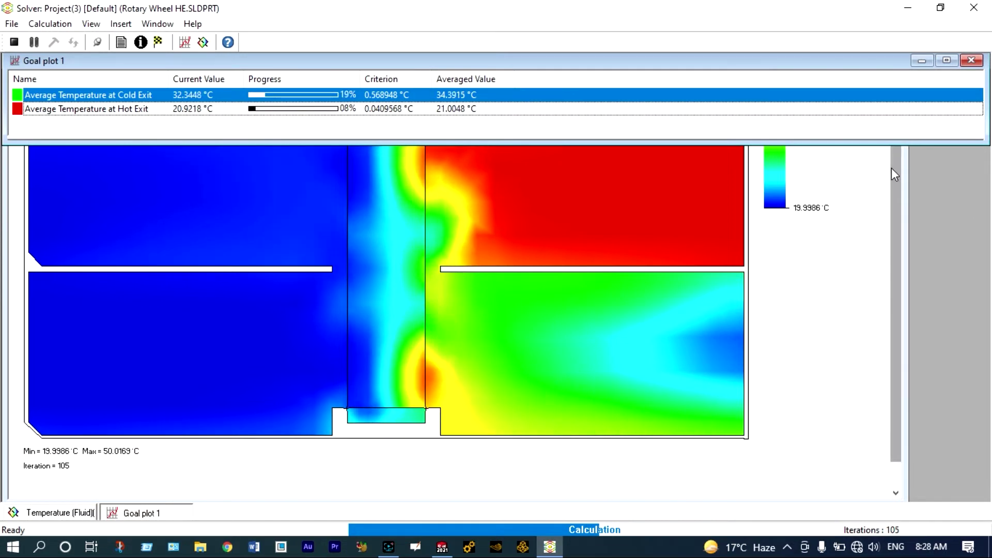
Place the temperature preview directly beneath the goal table and enlarge it to the full solver width to monitor the calculation
{"action": "left_click", "coordinate": [868, 175]}
{"action": "left_click_drag", "start_coordinate": [794, 59], "coordinate": [789, 163]}
{"action": "left_click_drag", "start_coordinate": [899, 196], "coordinate": [990, 196]}
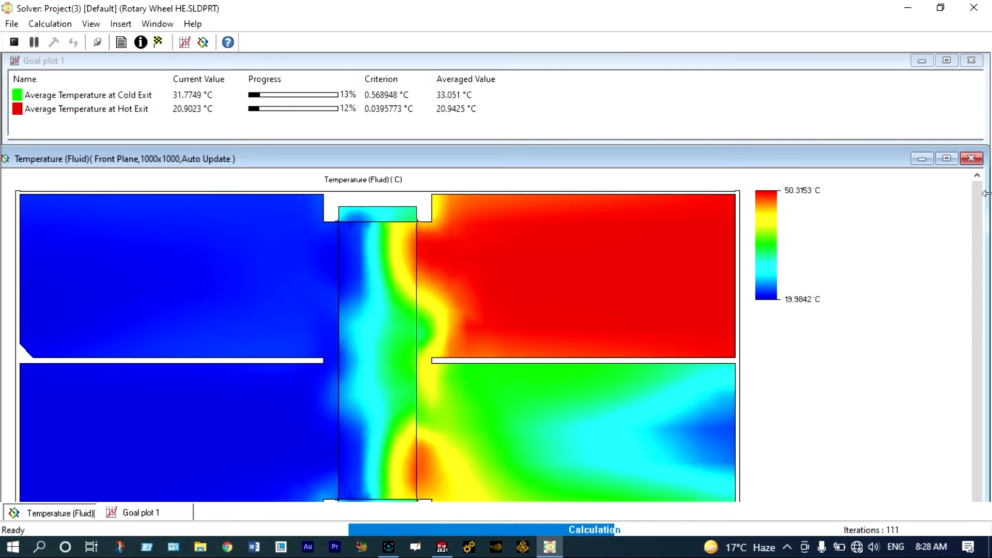
{"action": "scroll", "coordinate": [980, 271], "scroll_direction": "down", "scroll_amount": 1}
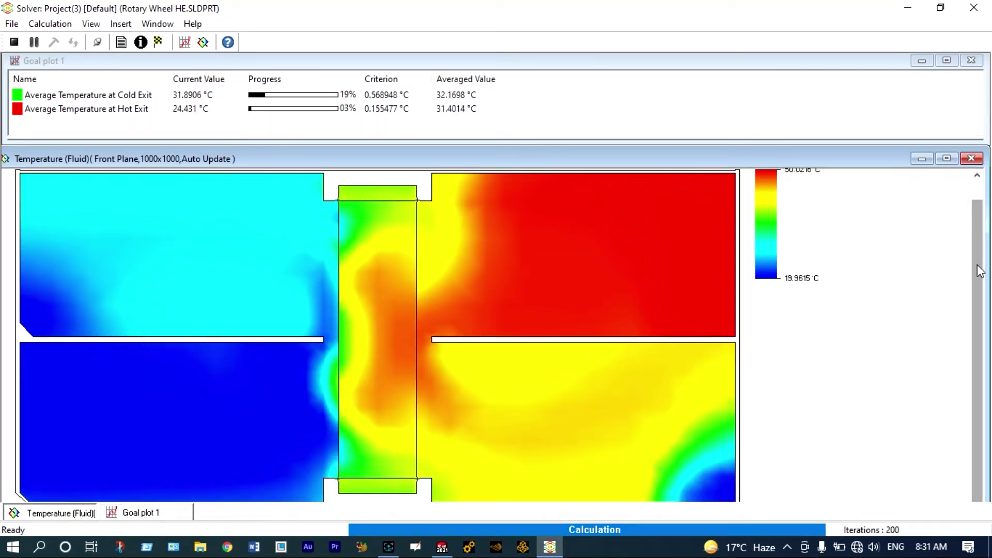
{"action": "left_click_drag", "start_coordinate": [880, 144], "coordinate": [879, 124]}
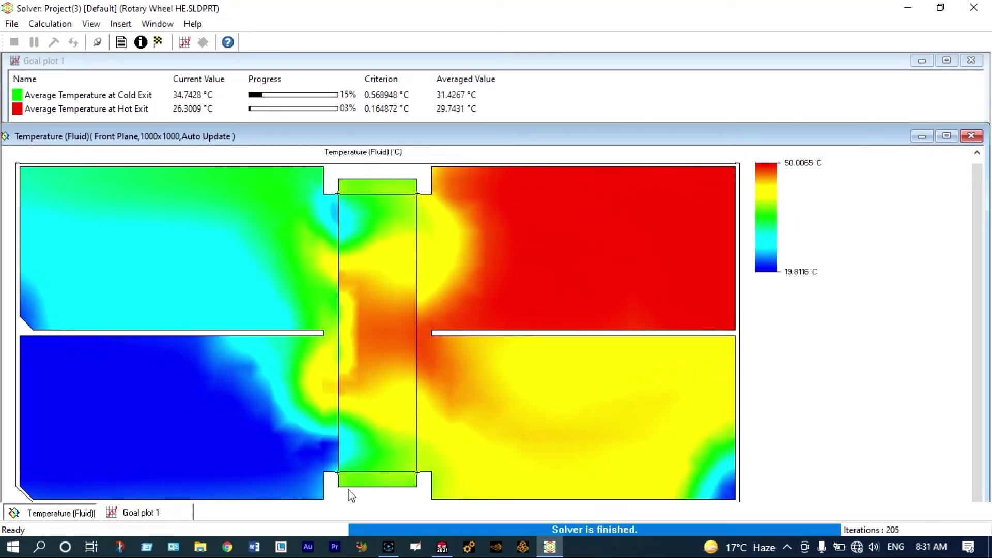
Close the temperature preview and the goal plot, and leave the finished solver
{"action": "left_click", "coordinate": [972, 136]}
{"action": "left_click", "coordinate": [971, 61]}
{"action": "left_click", "coordinate": [971, 15]}
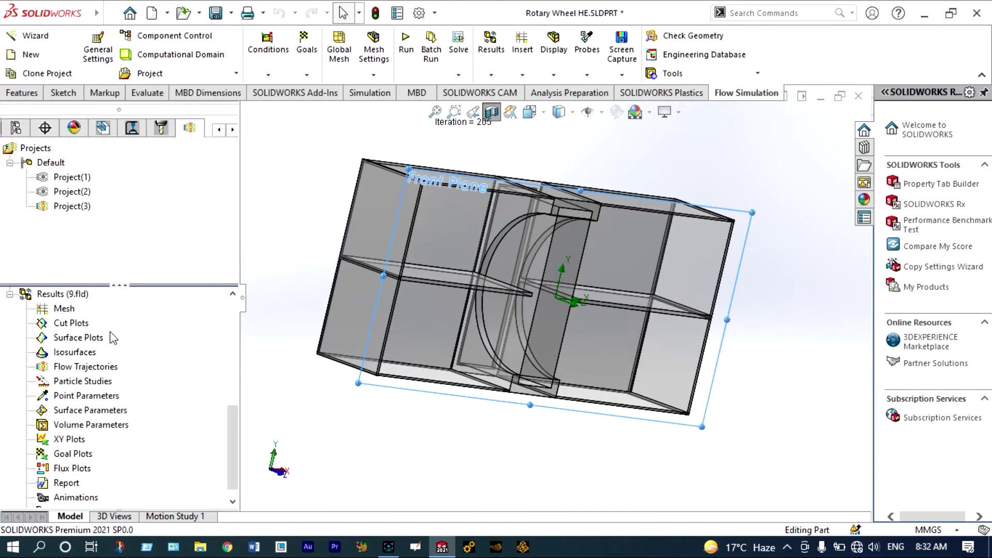
Create a cut plot on the Front Plane with Temperature (Fluid) contours at 0 m offset
{"action": "left_click", "coordinate": [186, 452]}
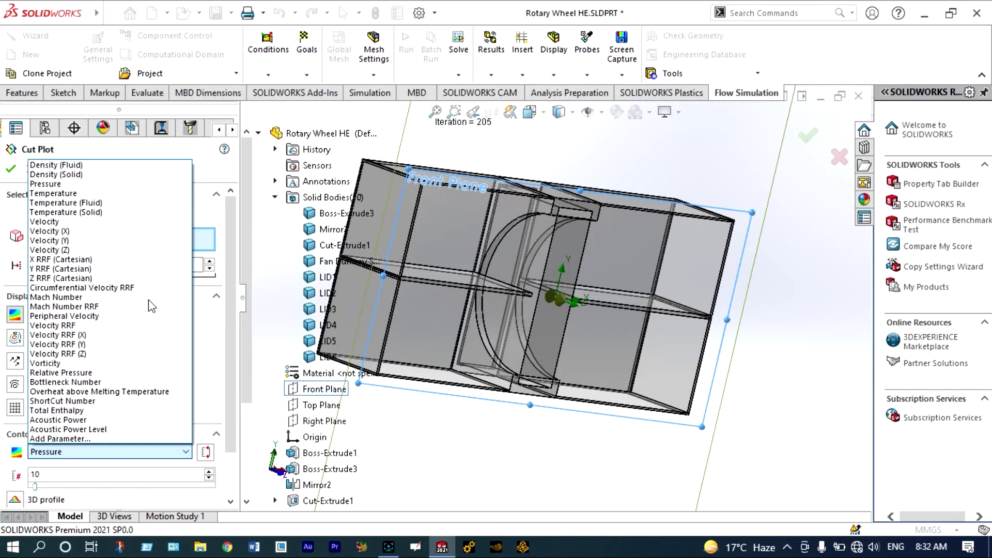
{"action": "left_click", "coordinate": [77, 203]}
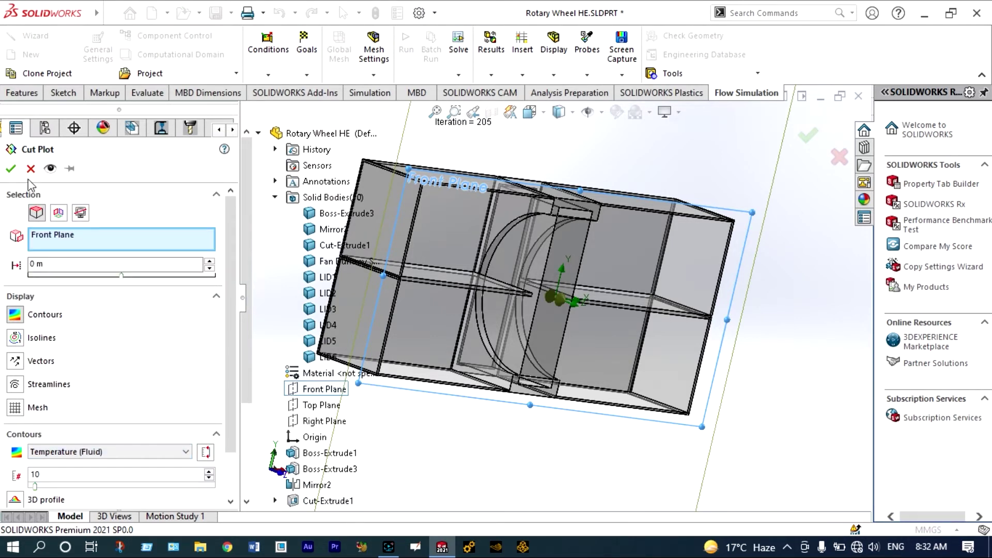
{"action": "left_click", "coordinate": [10, 171]}
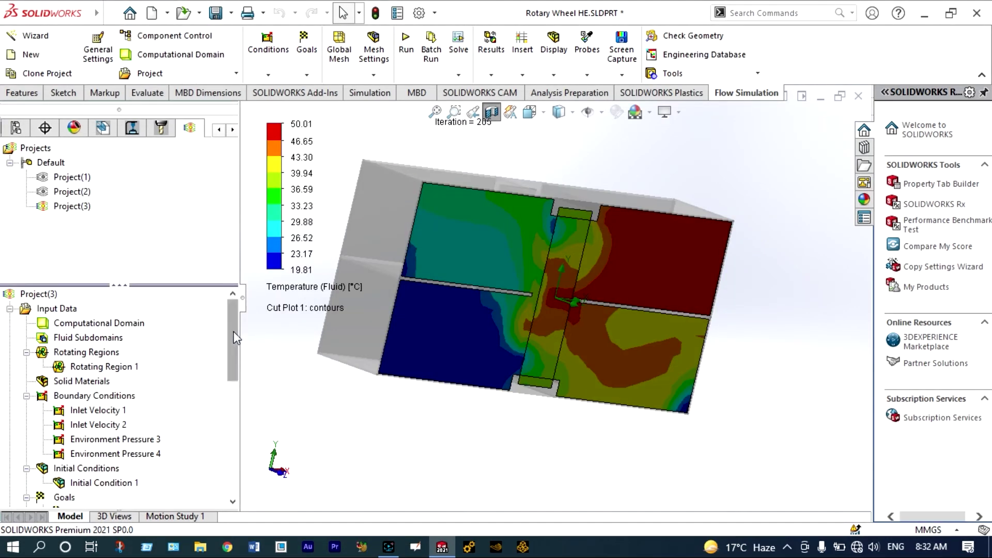
Play the animation of the temperature cut plot and watch it in the Front view
{"action": "left_click_drag", "start_coordinate": [234, 337], "coordinate": [235, 387]}
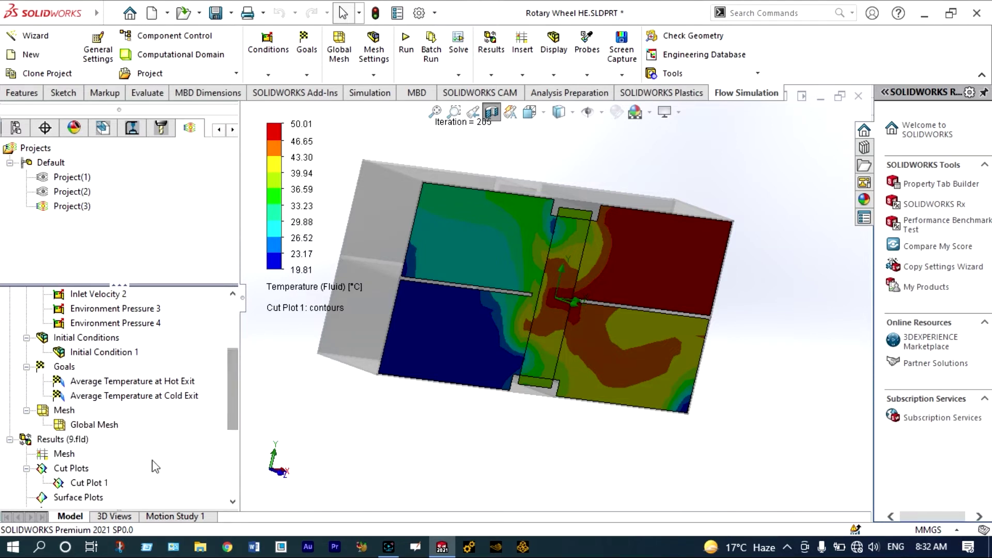
{"action": "left_click", "coordinate": [87, 483]}
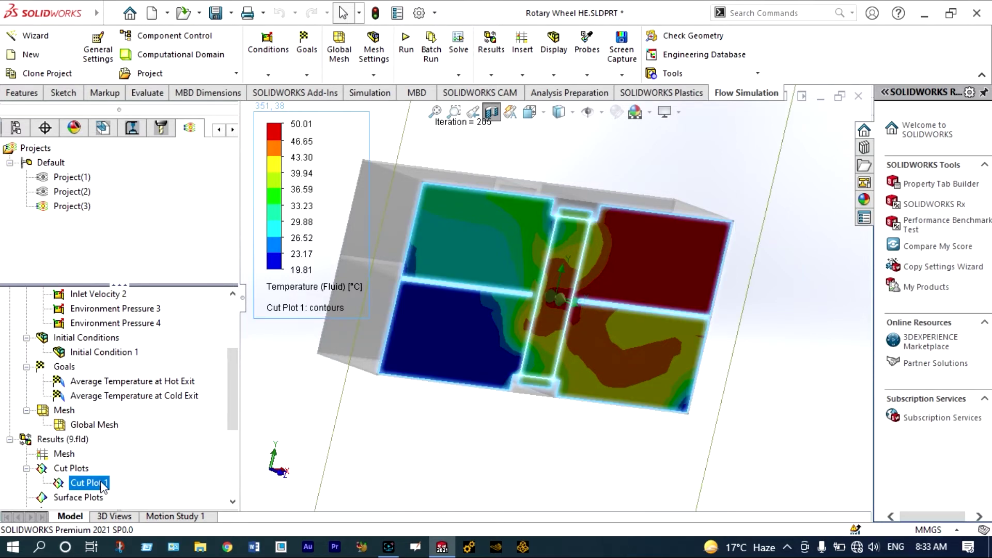
{"action": "right_click", "coordinate": [102, 487]}
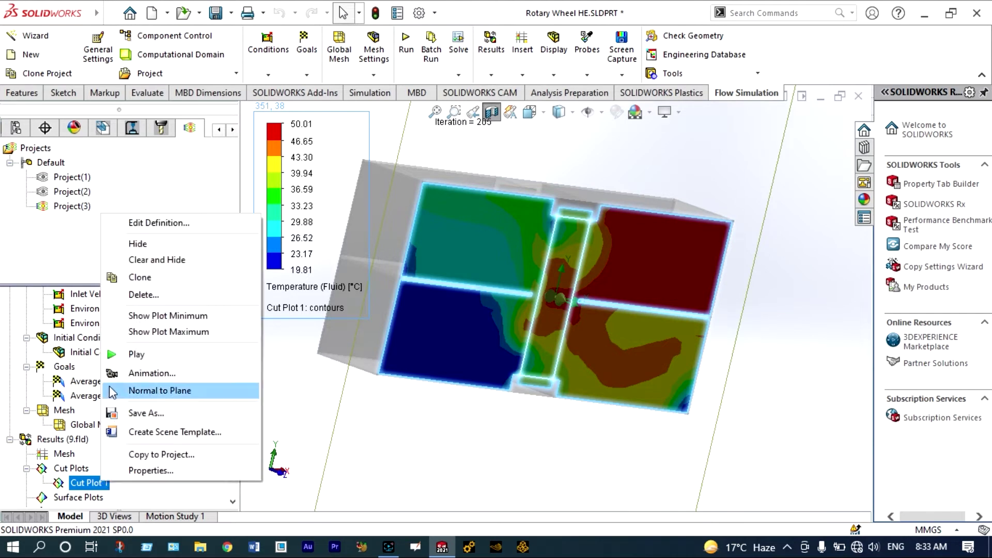
{"action": "left_click", "coordinate": [128, 354]}
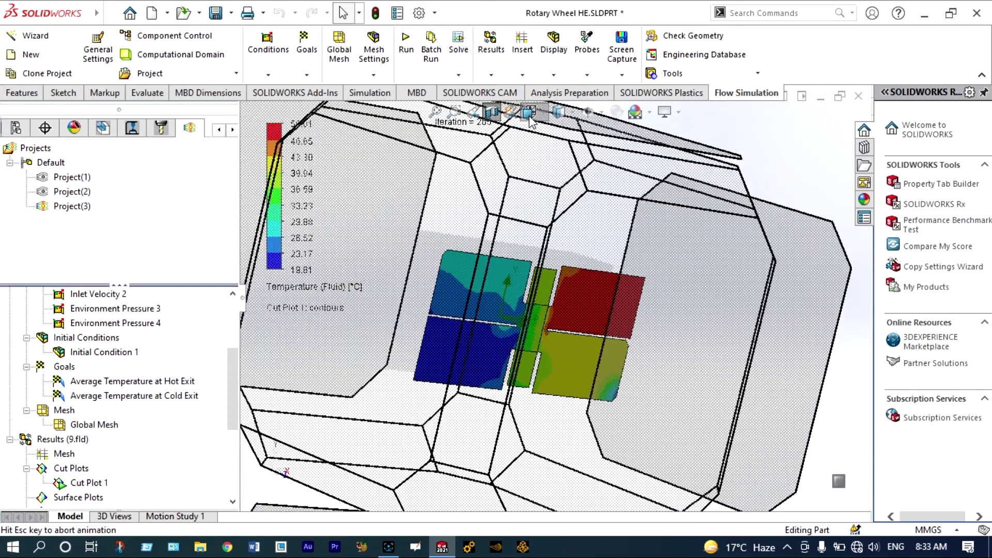
{"action": "left_click", "coordinate": [530, 117]}
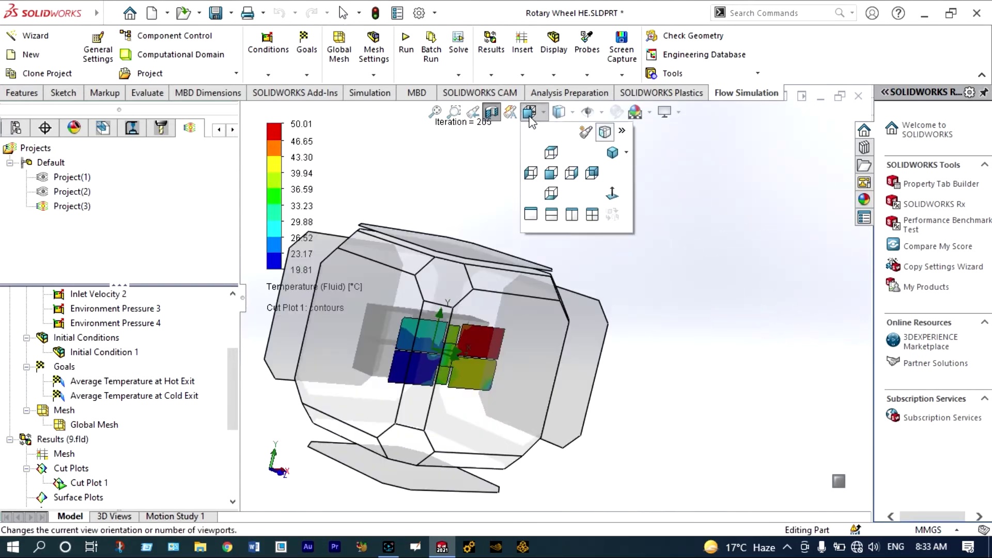
{"action": "left_click", "coordinate": [547, 175]}
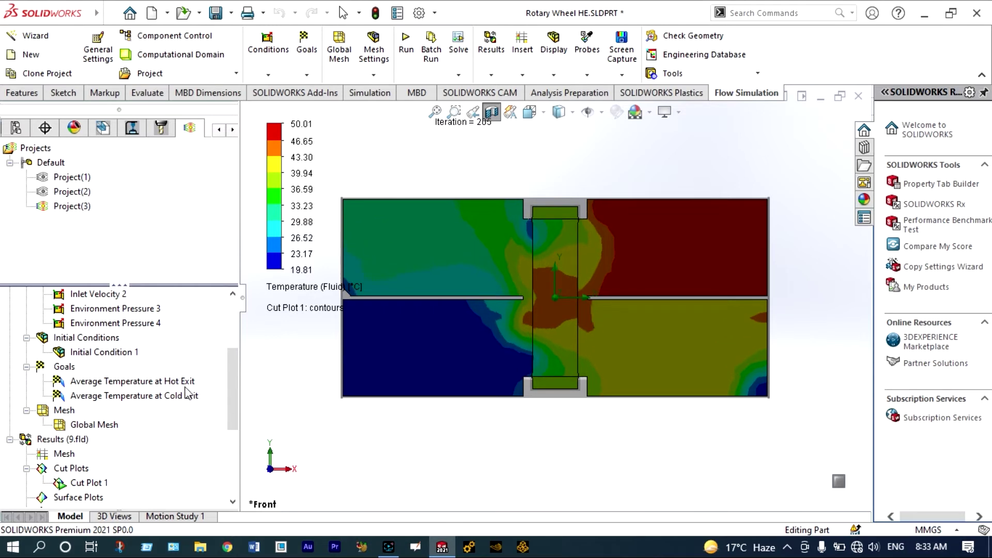
Clear and hide the temperature cut plot, and redefine it with Pressure contours on the Front Plane at 0 m offset
{"action": "left_click", "coordinate": [100, 486]}
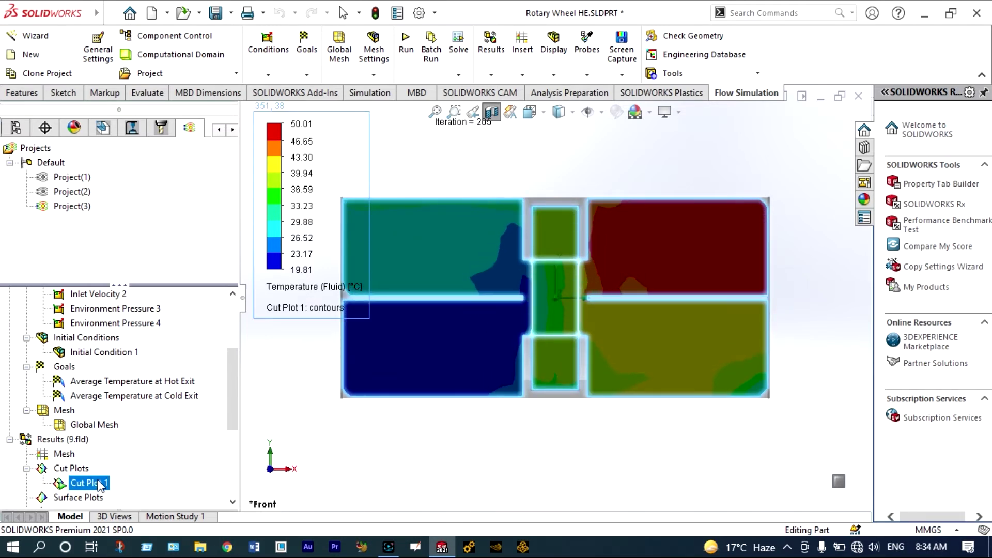
{"action": "right_click", "coordinate": [100, 485]}
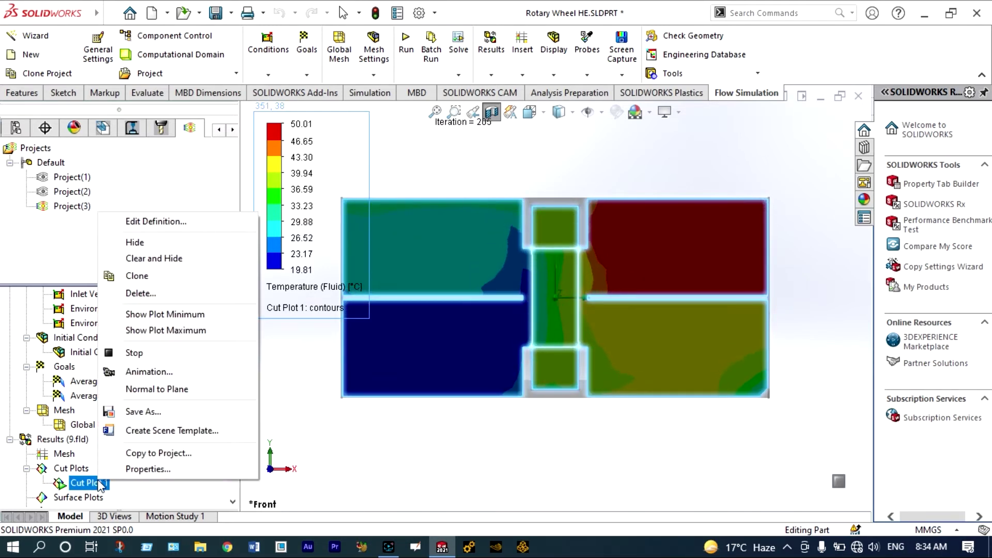
{"action": "left_click", "coordinate": [177, 259]}
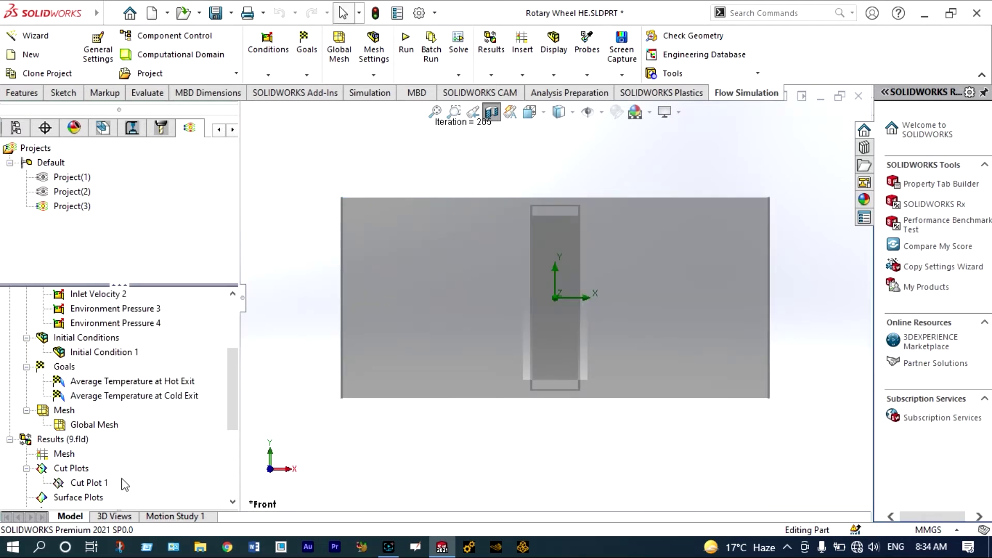
{"action": "left_click", "coordinate": [100, 484]}
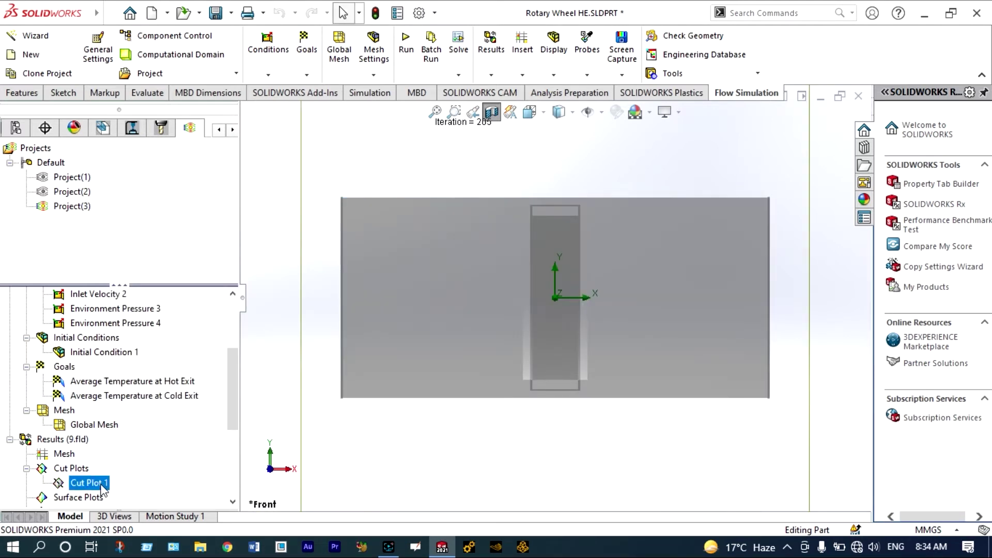
{"action": "right_click", "coordinate": [102, 486]}
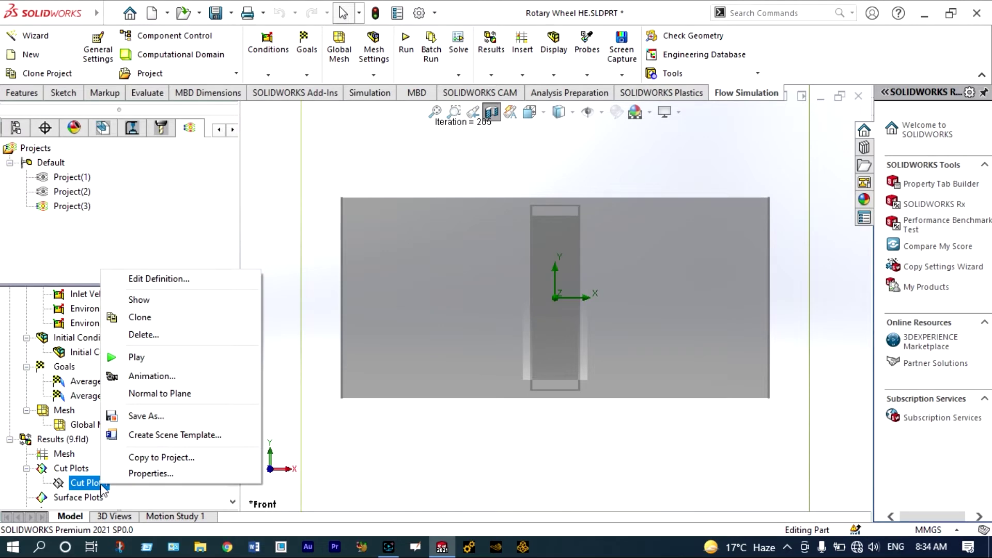
{"action": "left_click", "coordinate": [177, 279]}
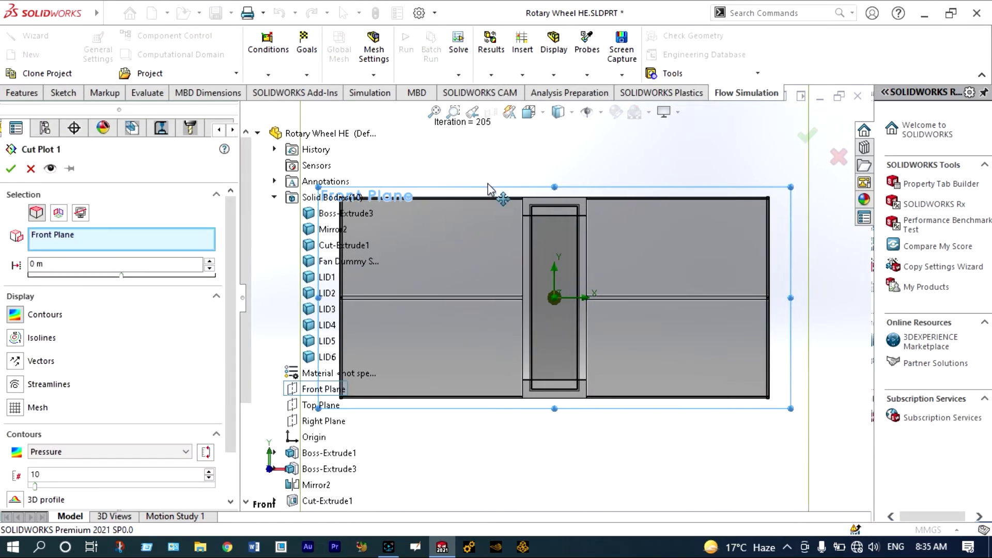
{"action": "left_click", "coordinate": [11, 169]}
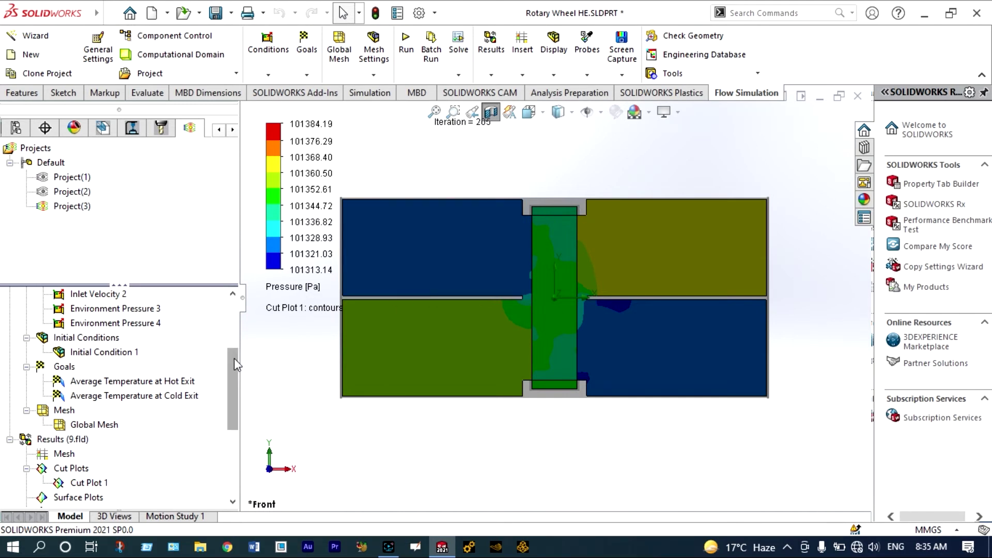
Play the animation of the pressure cut plot, and clear and hide the plot
{"action": "left_click", "coordinate": [88, 482]}
{"action": "left_click", "coordinate": [153, 362]}
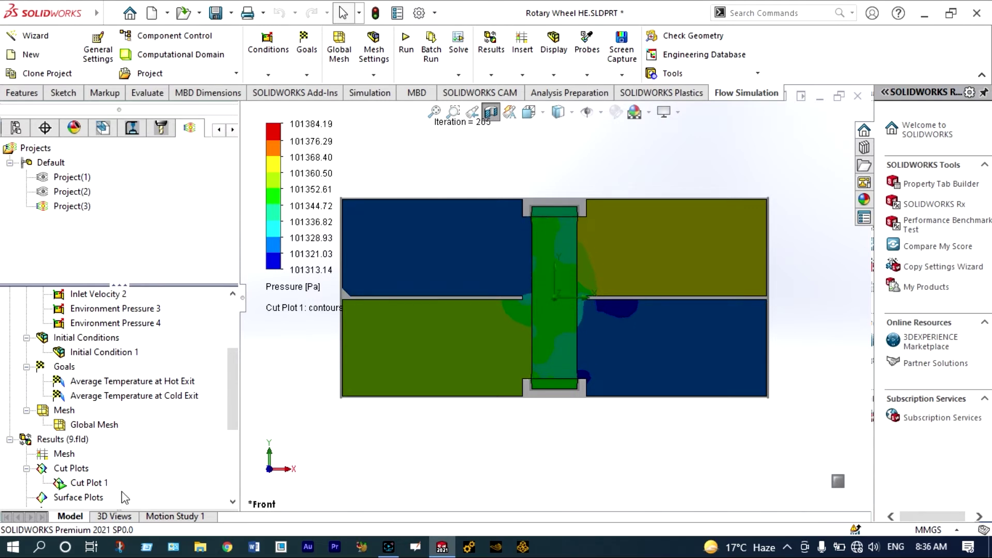
{"action": "left_click", "coordinate": [103, 487]}
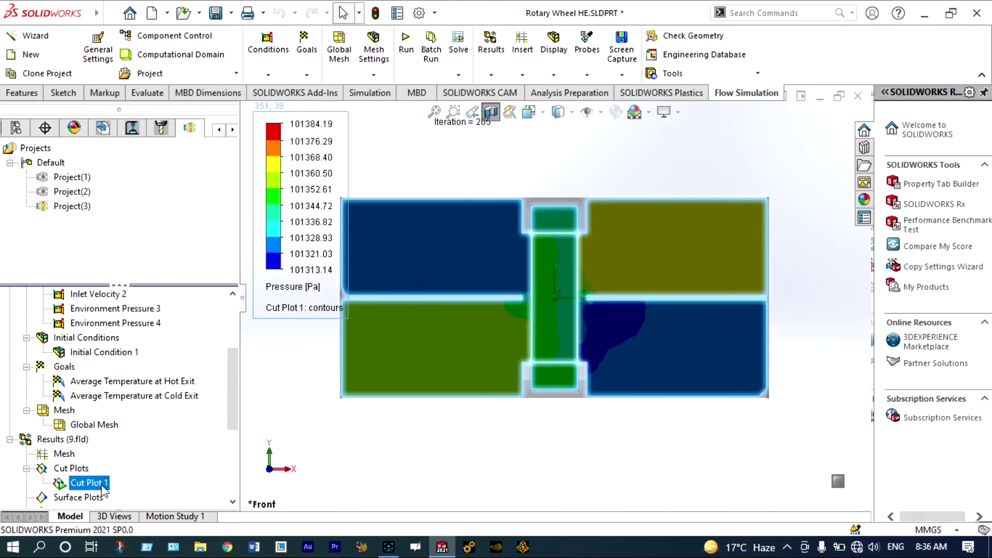
{"action": "right_click", "coordinate": [102, 485]}
{"action": "left_click", "coordinate": [213, 268]}
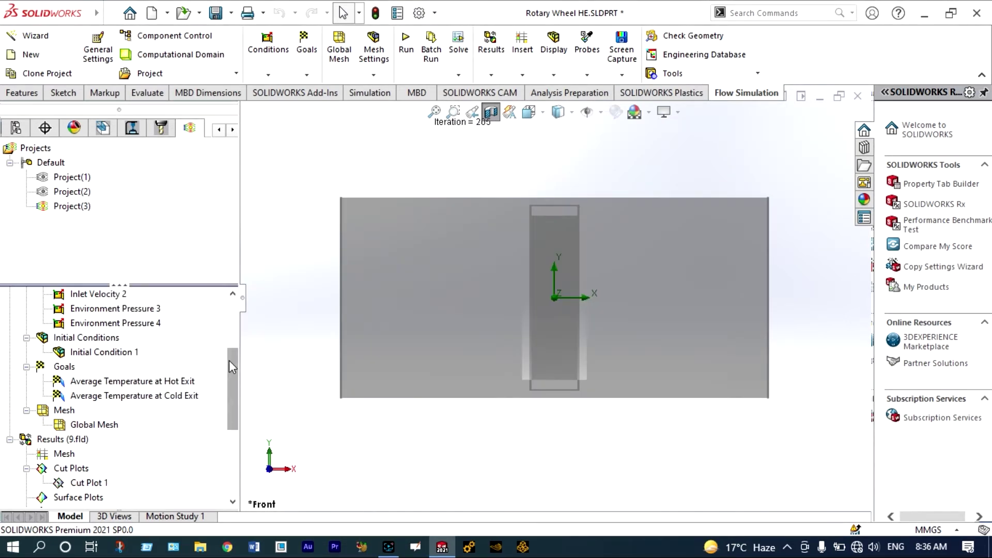
Insert a surface plot on all faces with Temperature (Fluid) contours
{"action": "scroll", "coordinate": [106, 361], "scroll_direction": "down", "scroll_amount": 3}
{"action": "right_click", "coordinate": [90, 386]}
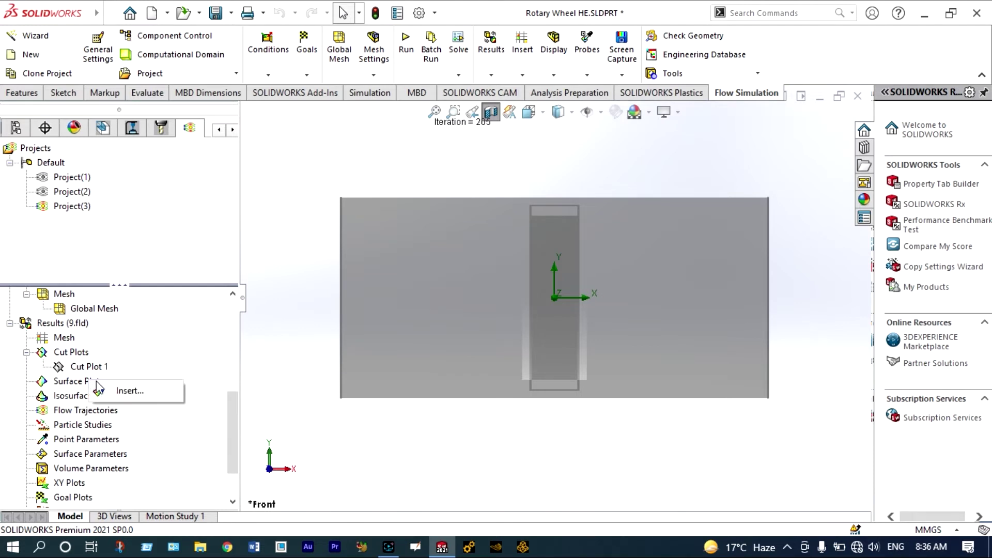
{"action": "left_click", "coordinate": [117, 390]}
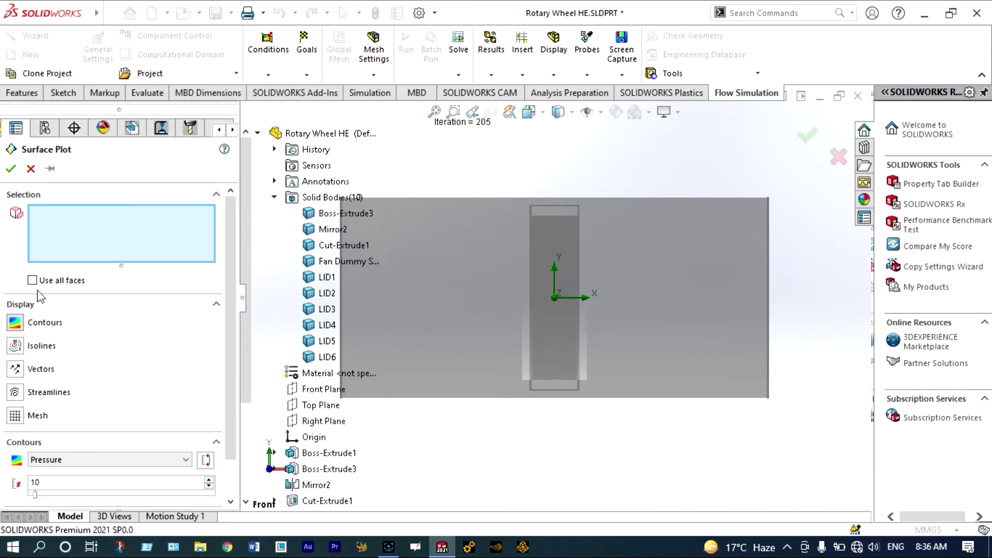
{"action": "left_click", "coordinate": [33, 281]}
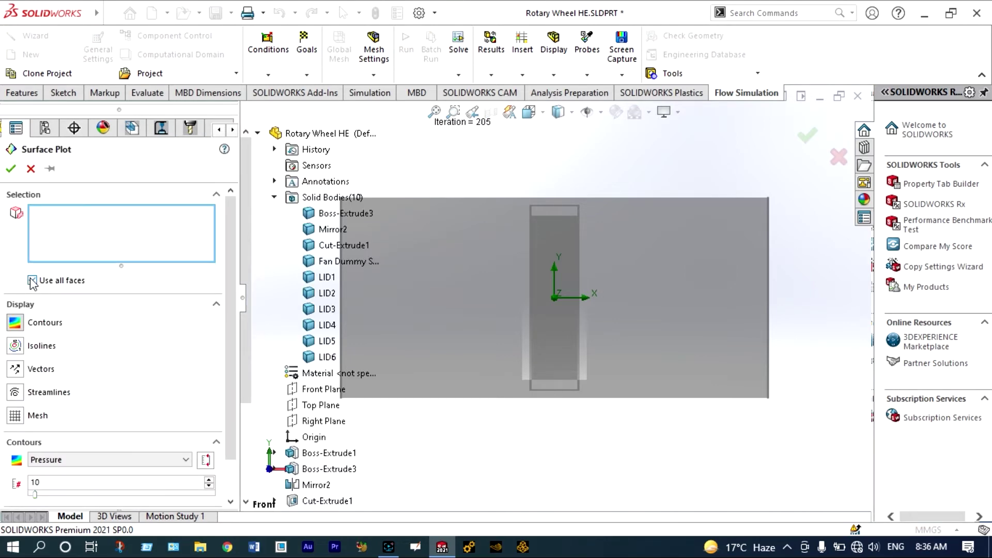
{"action": "left_click", "coordinate": [108, 460]}
{"action": "left_click", "coordinate": [62, 186]}
{"action": "left_click", "coordinate": [11, 168]}
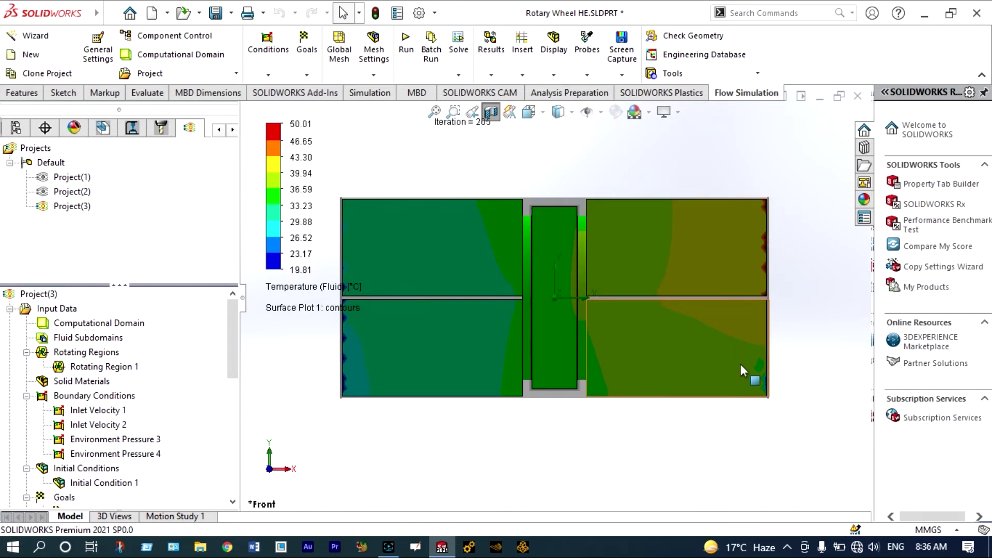
Examine the surface temperature distribution in the Isometric and Left views, finishing in the Isometric view
{"action": "left_click", "coordinate": [544, 115]}
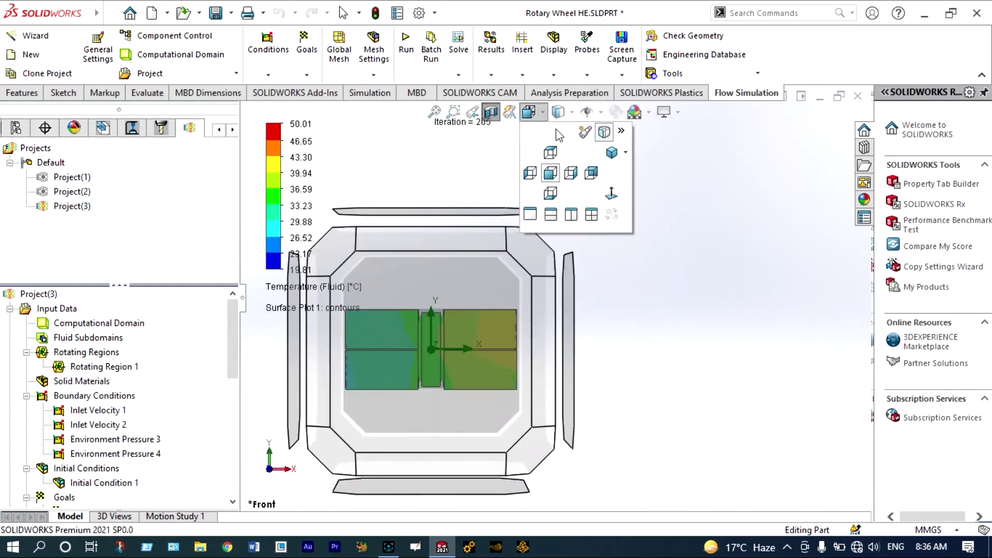
{"action": "left_click", "coordinate": [612, 152]}
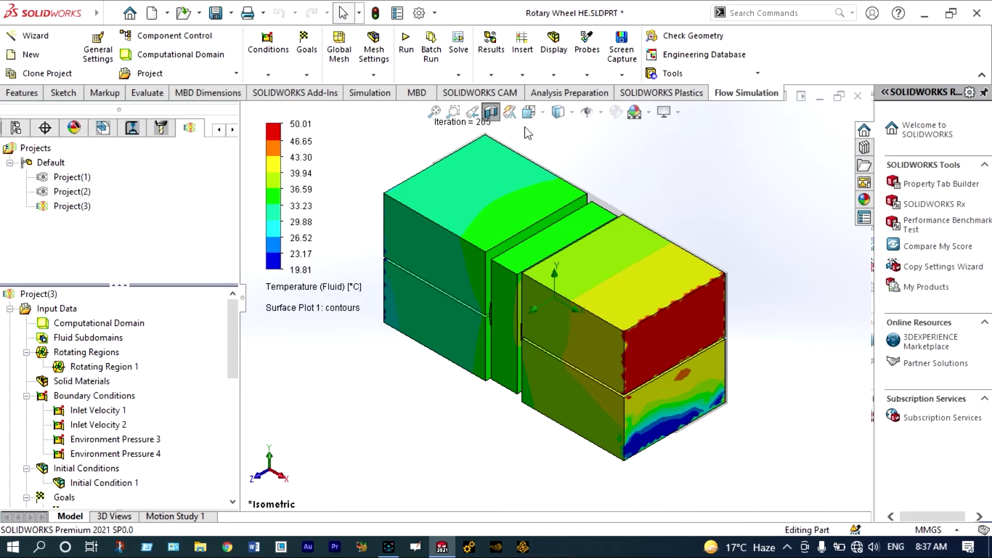
{"action": "left_click", "coordinate": [541, 112]}
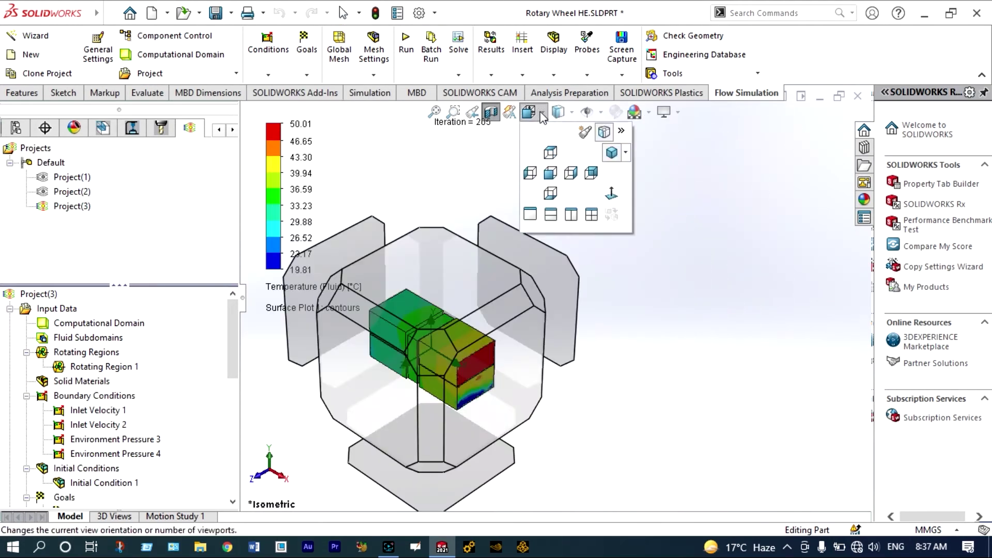
{"action": "left_click", "coordinate": [529, 173]}
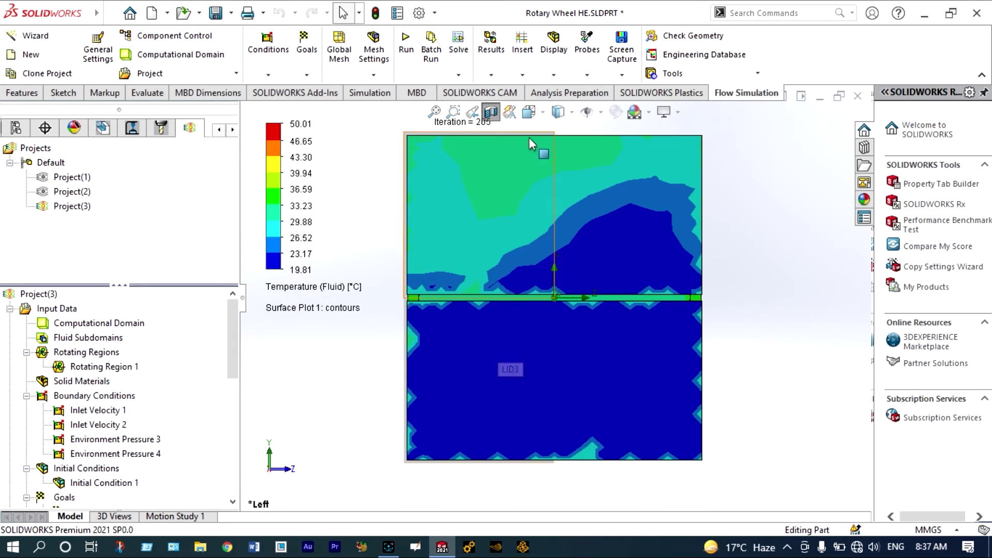
{"action": "left_click", "coordinate": [544, 113]}
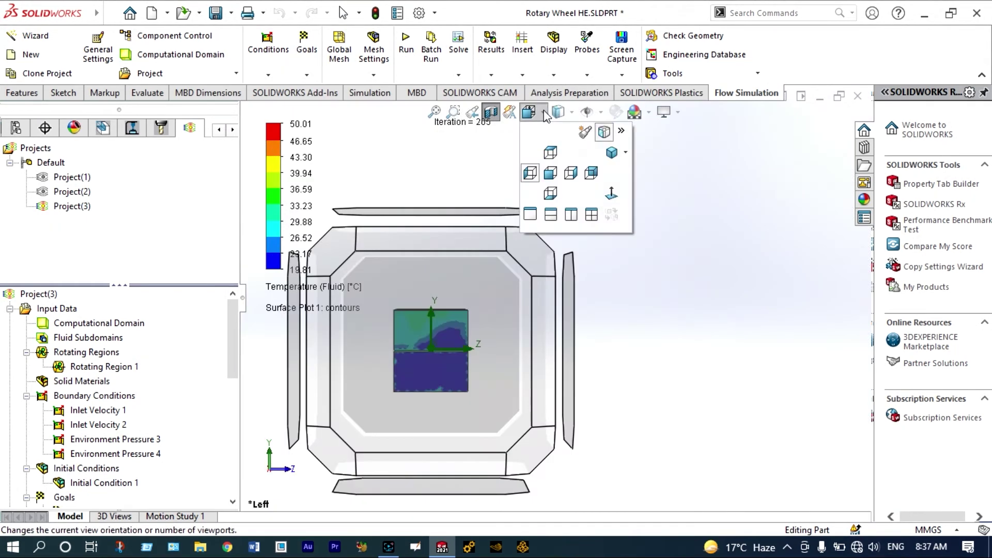
{"action": "left_click", "coordinate": [611, 152]}
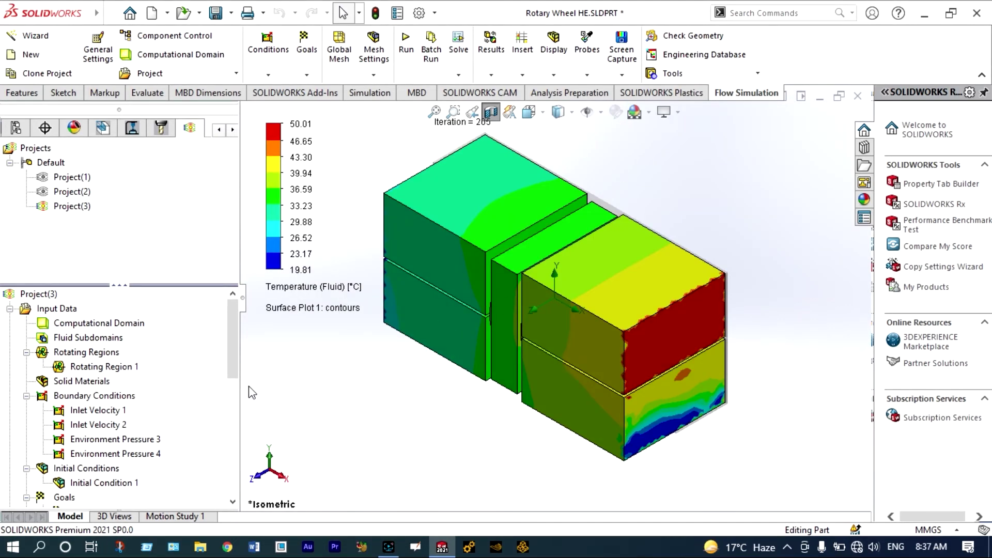
Clear and hide the temperature surface plot
{"action": "left_click_drag", "start_coordinate": [234, 353], "coordinate": [236, 434]}
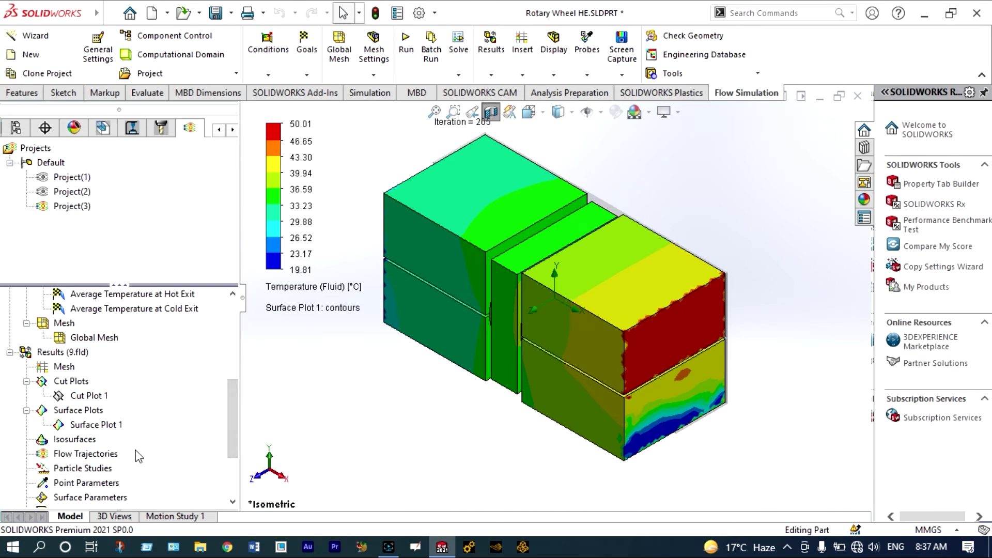
{"action": "right_click", "coordinate": [107, 428]}
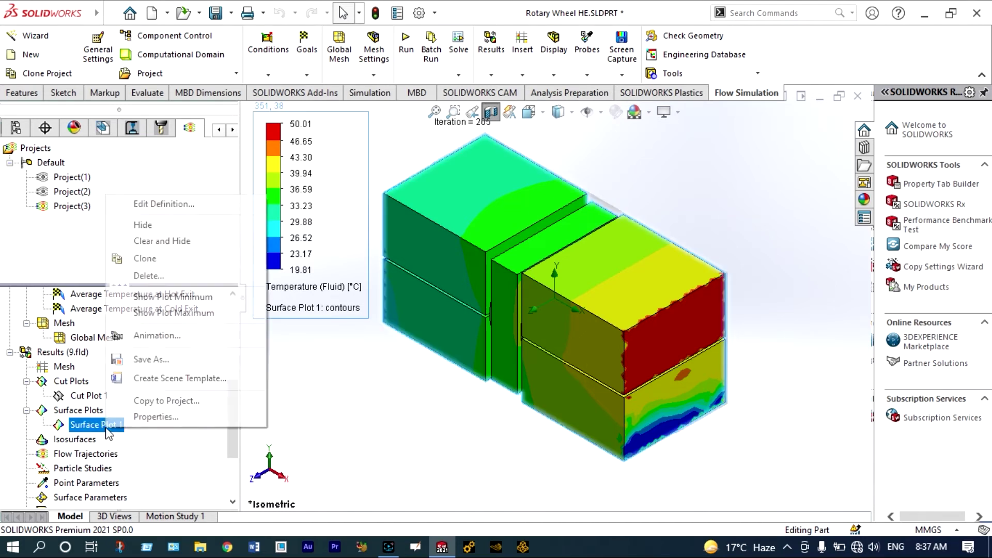
{"action": "left_click", "coordinate": [218, 242]}
Insert flow trajectories from the four duct end faces with 200 points, 0.005 m arrows and Temperature (Fluid) colouring
{"action": "left_click", "coordinate": [108, 456]}
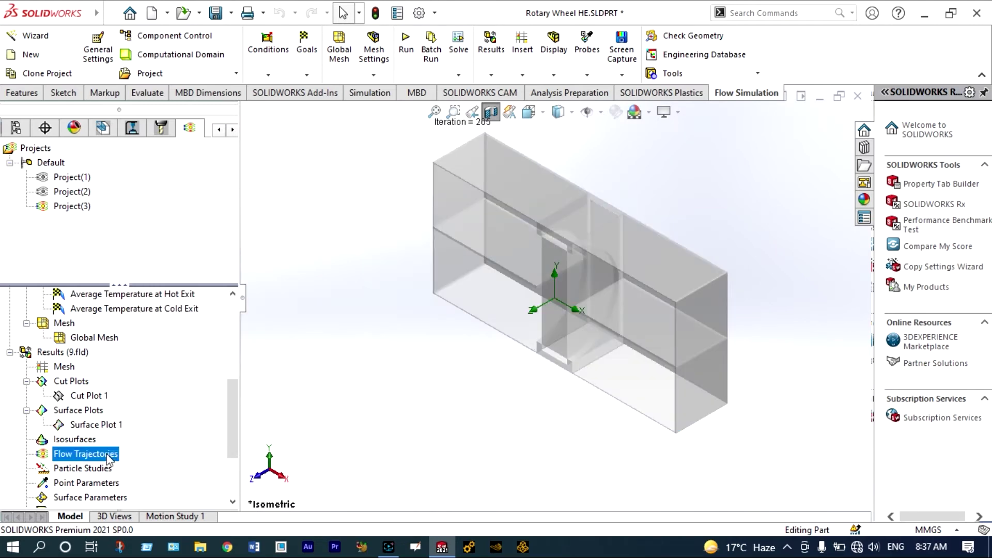
{"action": "right_click", "coordinate": [108, 456]}
{"action": "left_click", "coordinate": [132, 465]}
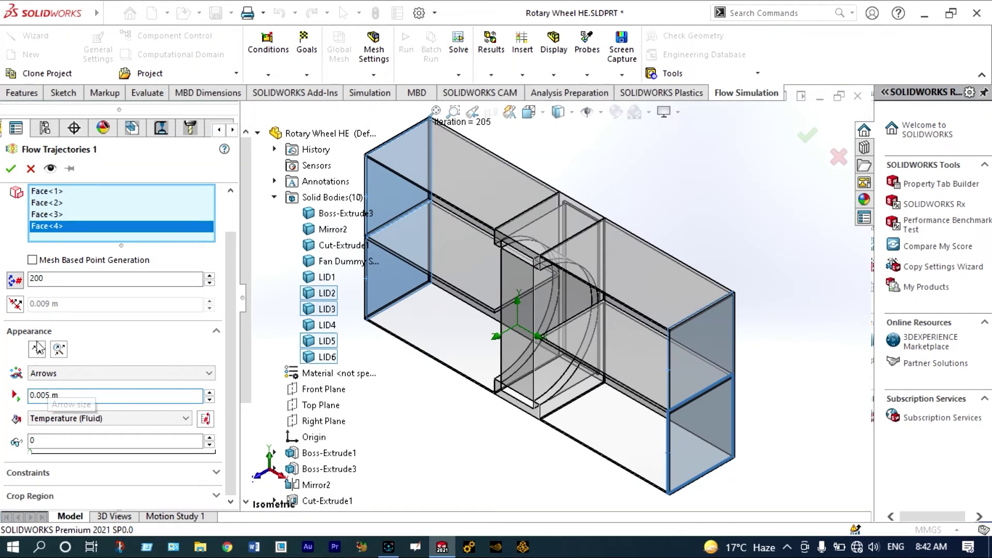
{"action": "left_click", "coordinate": [12, 169]}
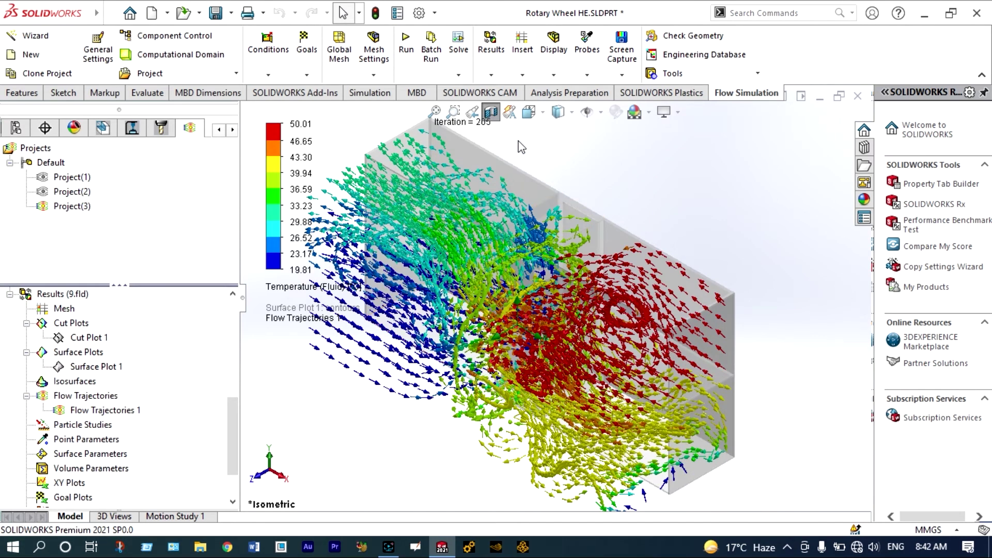
Examine the flow trajectories in the Front and Isometric views, and turn off the section view to show the whole model
{"action": "left_click", "coordinate": [528, 113]}
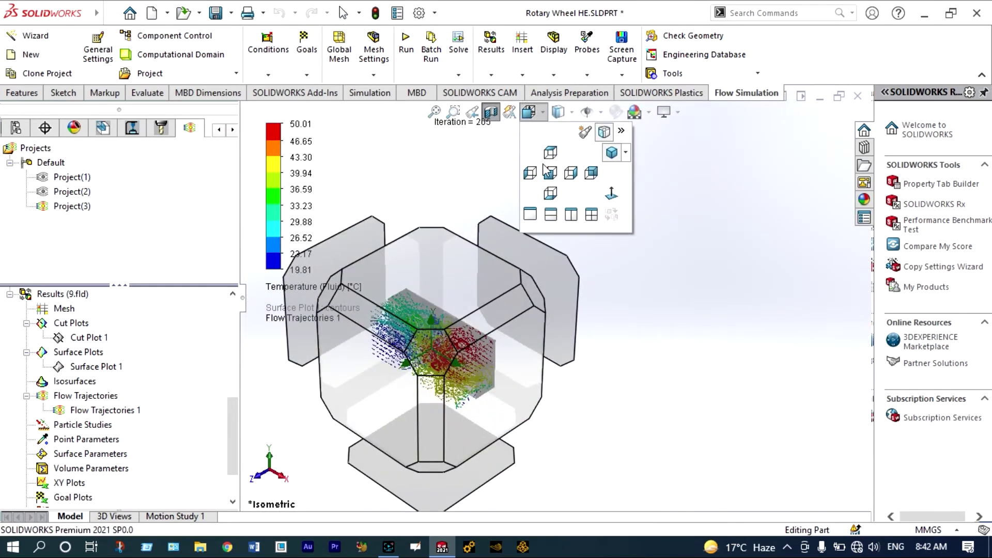
{"action": "left_click", "coordinate": [550, 174]}
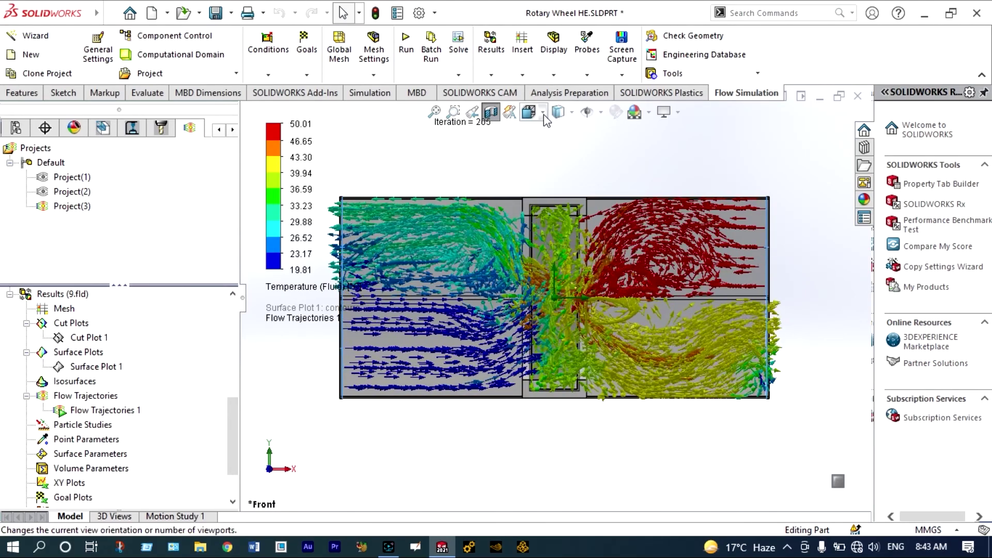
{"action": "left_click", "coordinate": [543, 113]}
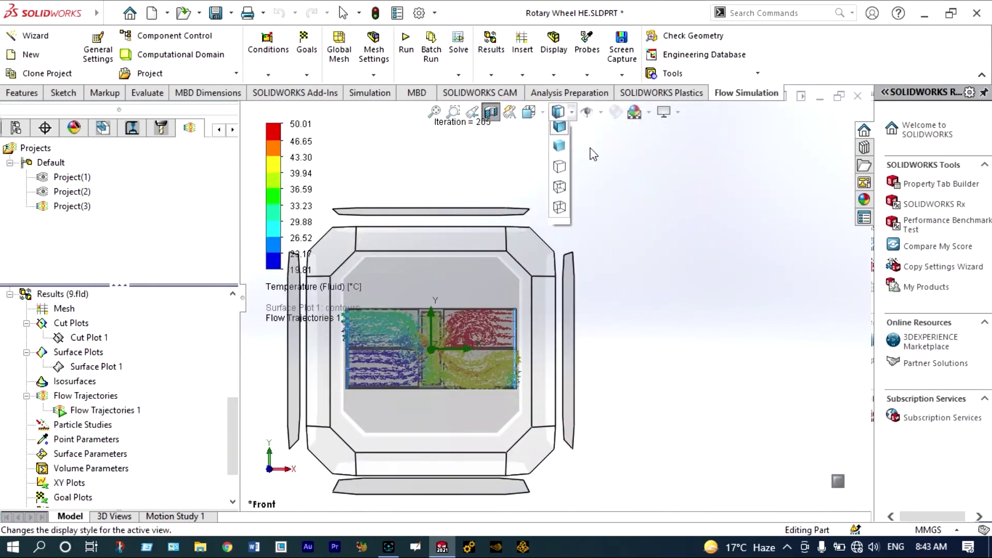
{"action": "mouse_move", "coordinate": [538, 118]}
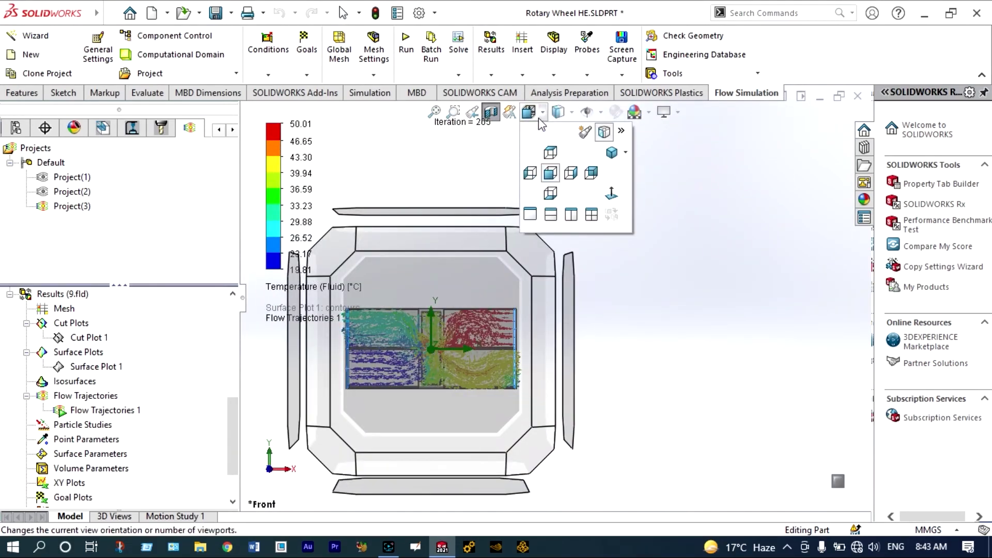
{"action": "left_click", "coordinate": [611, 153]}
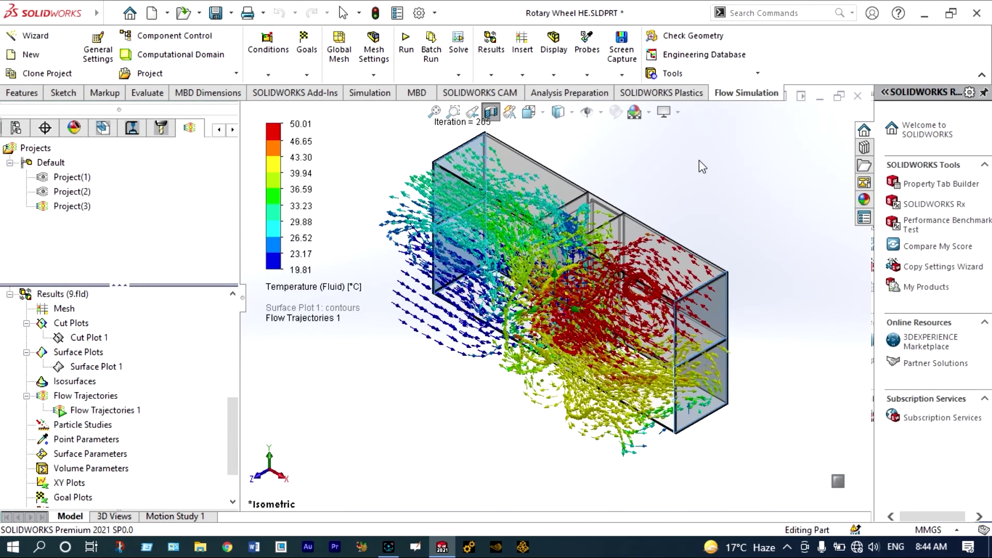
{"action": "left_click", "coordinate": [491, 113]}
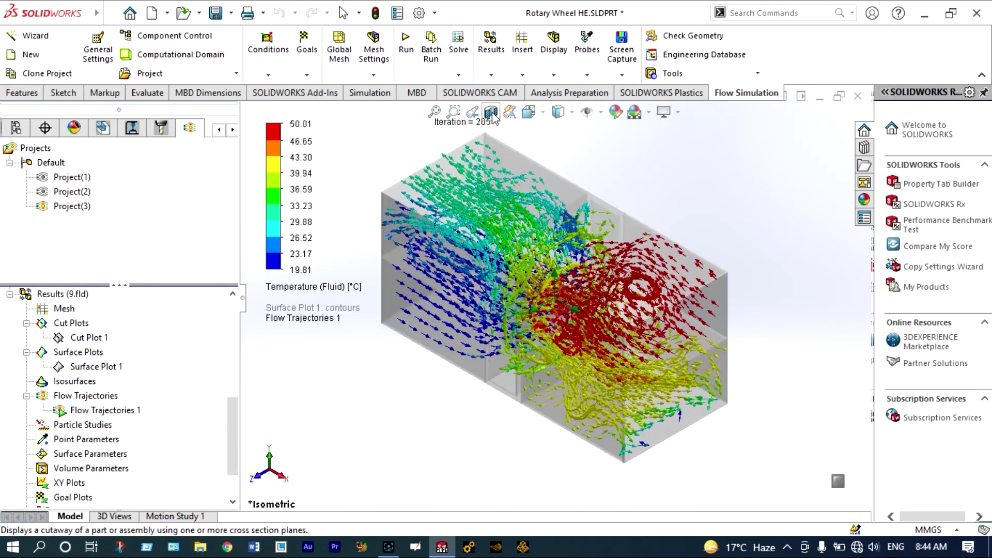
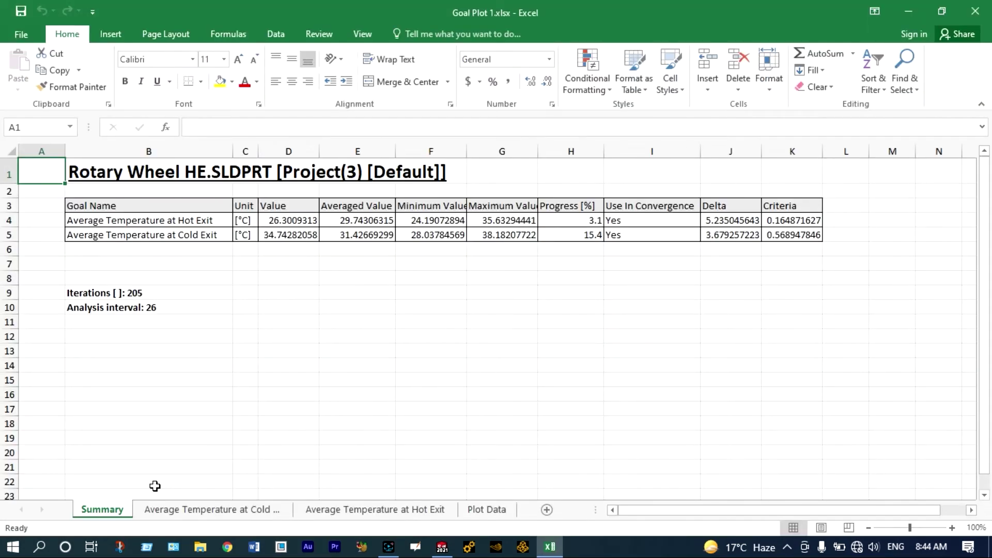
Review the Average Temperature at Cold Exit and Hot Exit charts in the exported Excel goal plot workbook and close it
{"action": "left_click", "coordinate": [202, 511]}
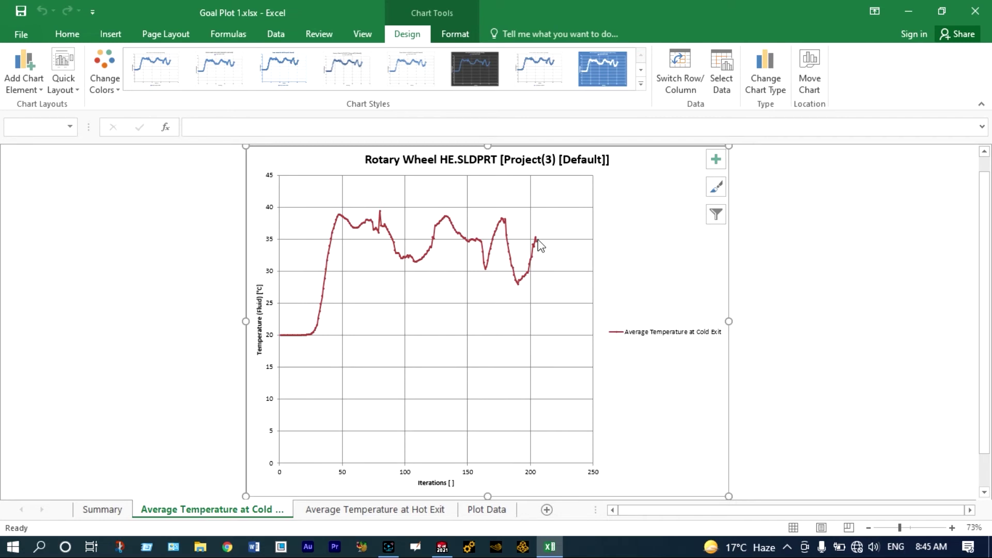
{"action": "mouse_move", "coordinate": [538, 243]}
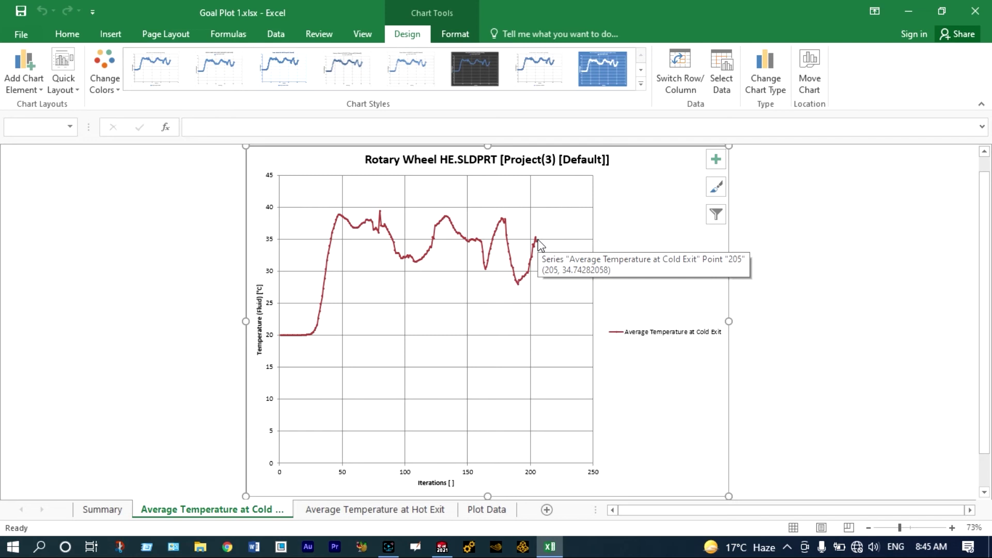
{"action": "left_click", "coordinate": [538, 246]}
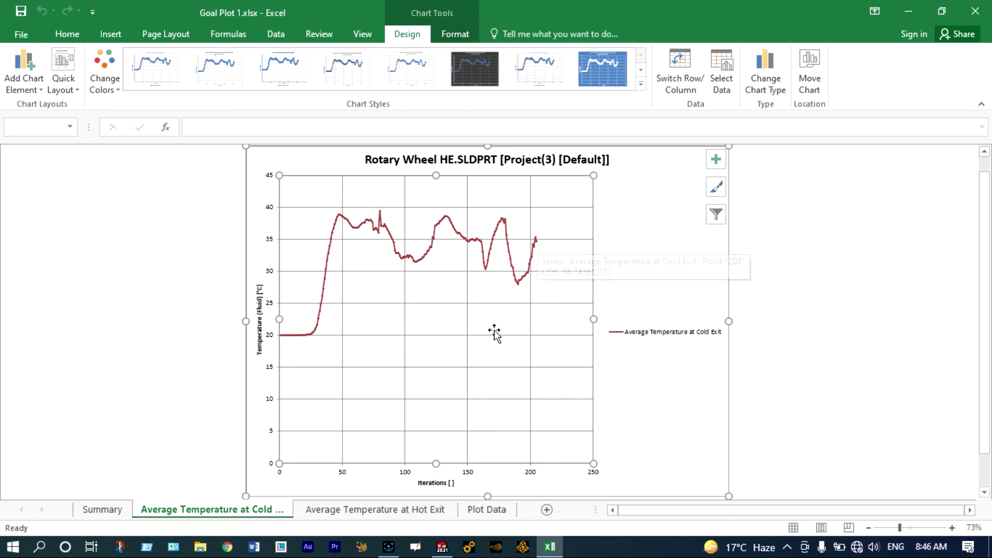
{"action": "left_click", "coordinate": [393, 509]}
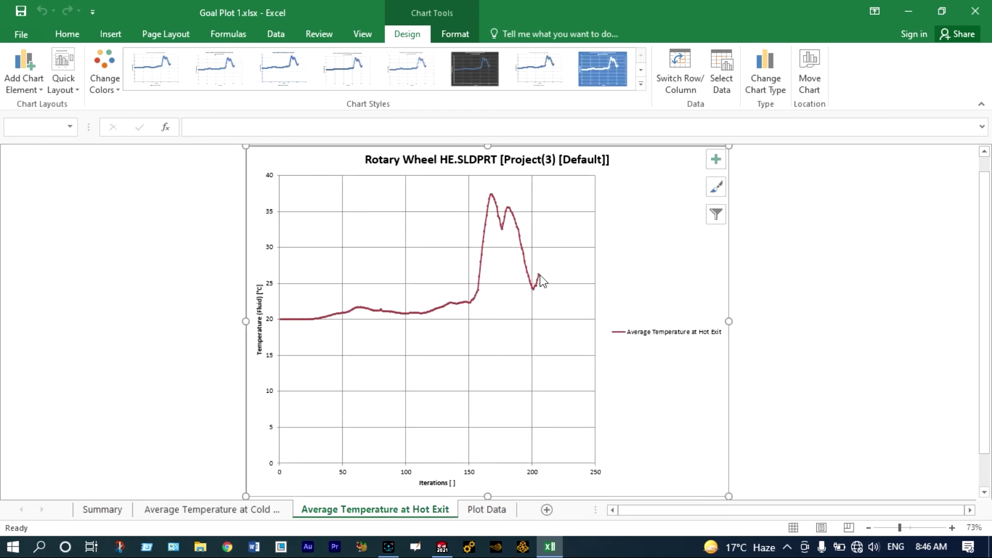
{"action": "mouse_move", "coordinate": [540, 274]}
{"action": "left_click", "coordinate": [975, 11]}
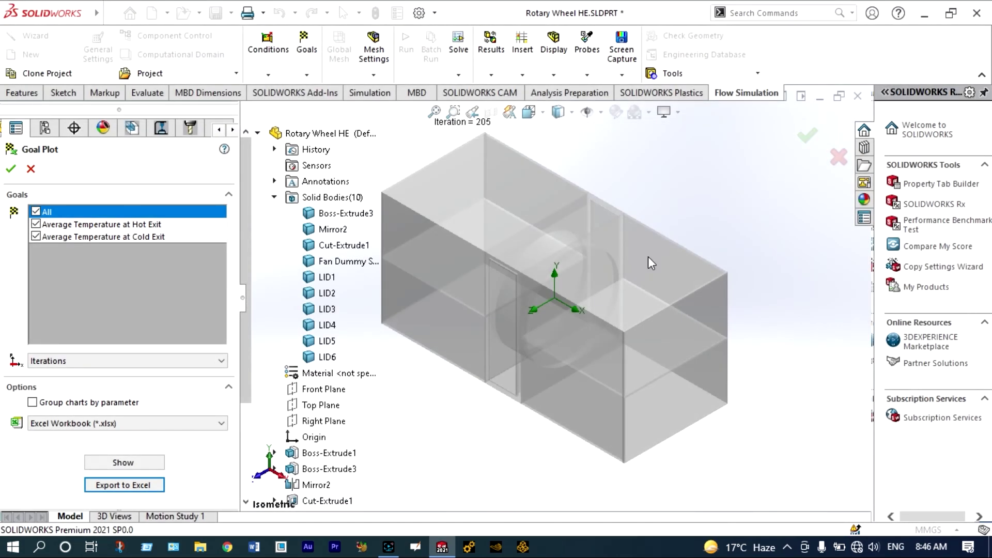